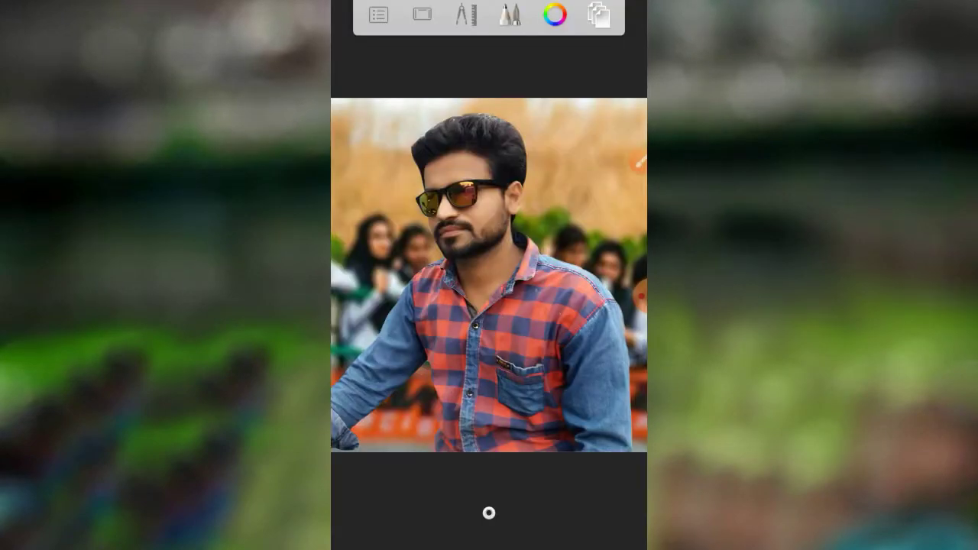
- Pick a bright, fully saturated red on the colour wheel as the paint colour
left_click(555, 14)
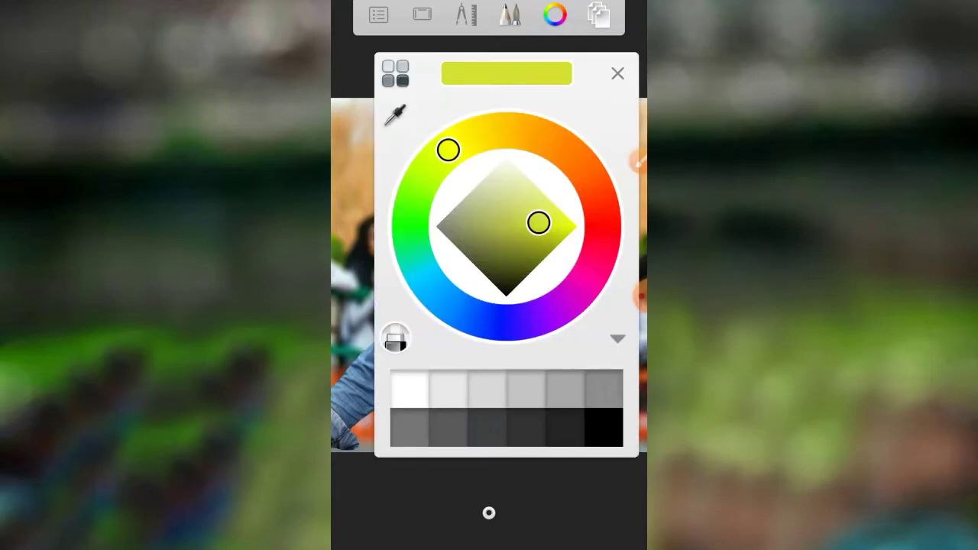
left_click(617, 73)
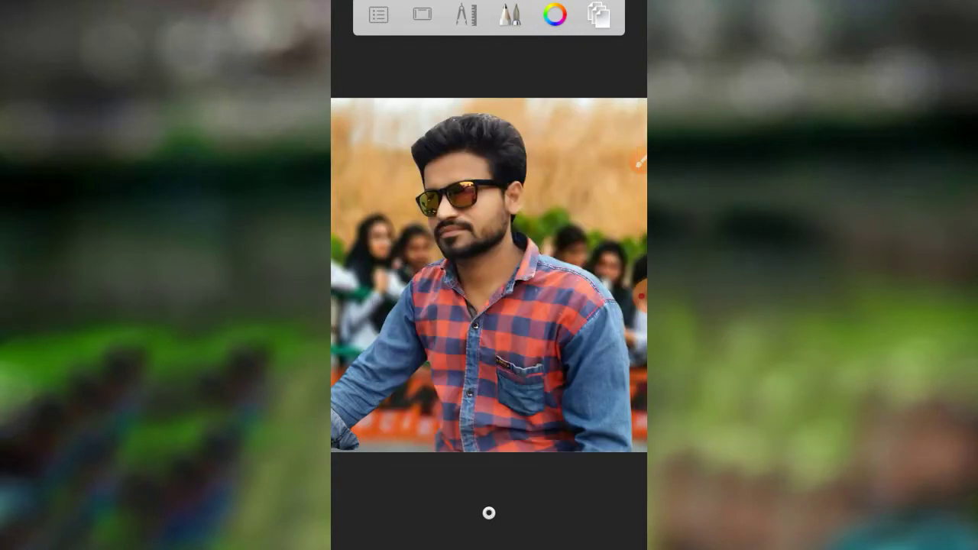
left_click(554, 15)
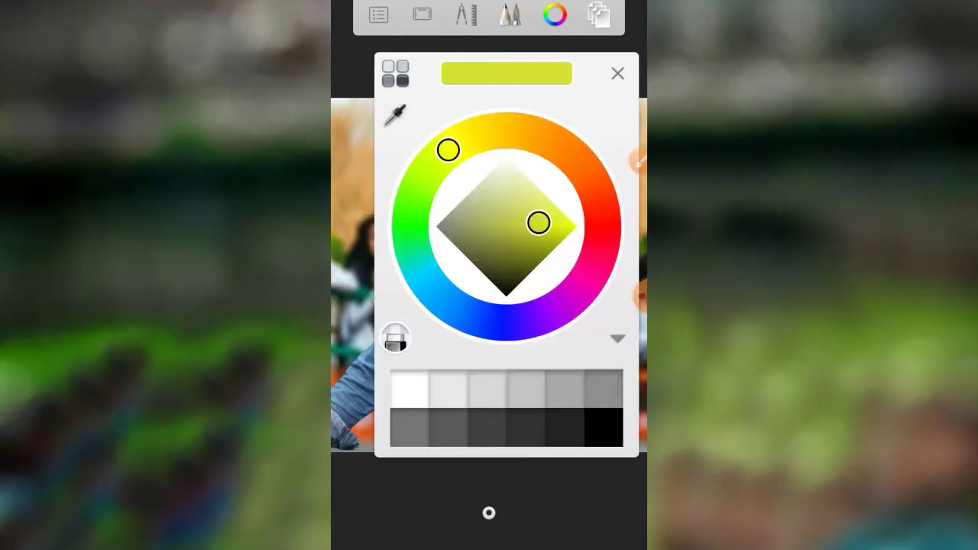
left_click(603, 212)
mouse_move(603, 211)
left_mouse_down()
mouse_move(596, 258)
mouse_move(598, 197)
mouse_move(601, 218)
left_mouse_up()
mouse_move(537, 222)
left_mouse_down()
mouse_move(561, 229)
mouse_move(568, 221)
mouse_move(569, 234)
mouse_move(569, 219)
left_mouse_up()
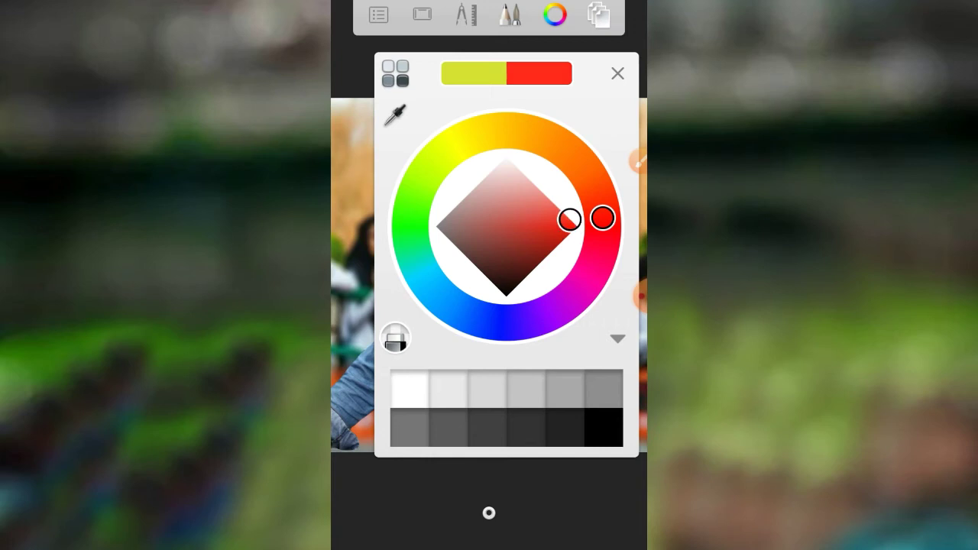
left_click(617, 73)
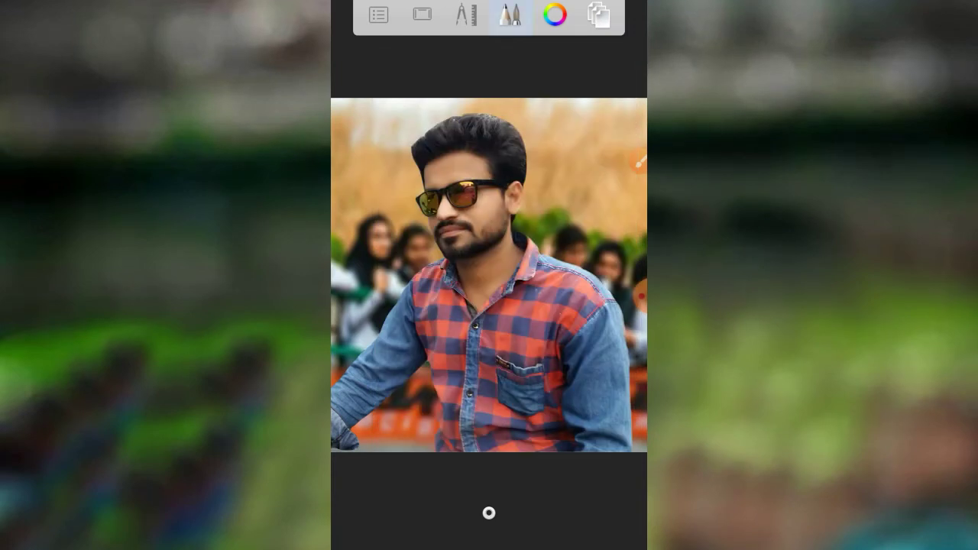
- Choose the fourth Favorites brush, with radius 8.2–10.7 and opacity 0.23/0.17
left_click(509, 14)
left_click(395, 72)
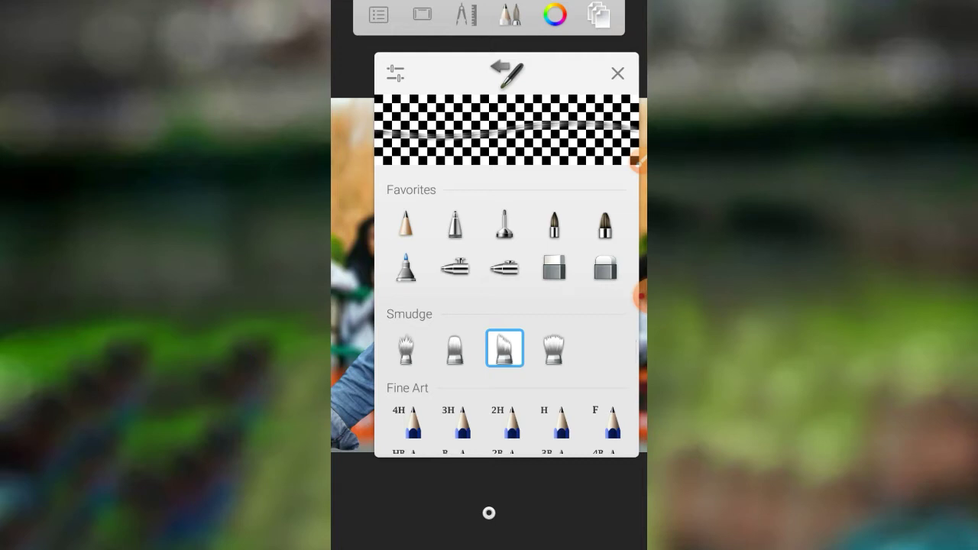
left_click(628, 159)
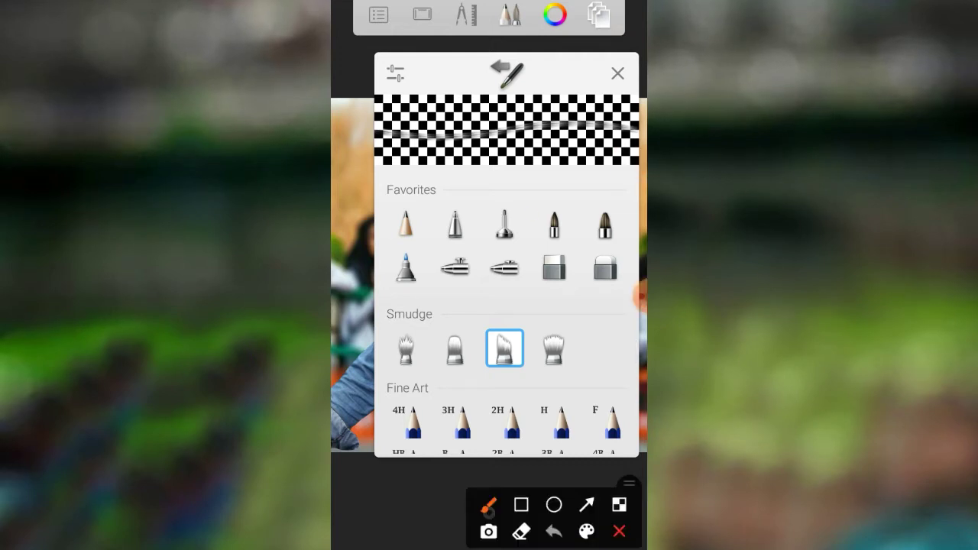
mouse_move(532, 216)
left_mouse_down()
mouse_move(571, 192)
mouse_move(555, 252)
mouse_move(538, 191)
left_mouse_up()
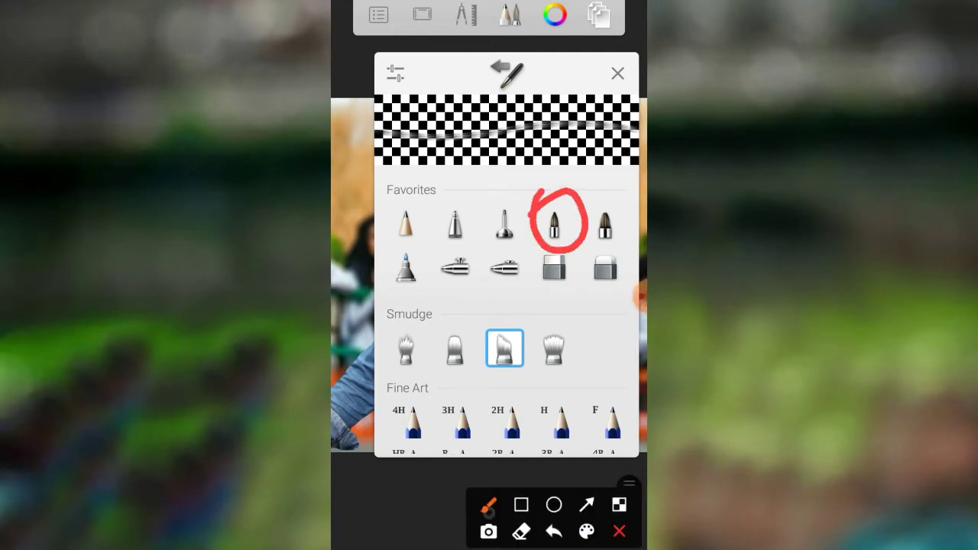
left_click(489, 508)
left_click(554, 223)
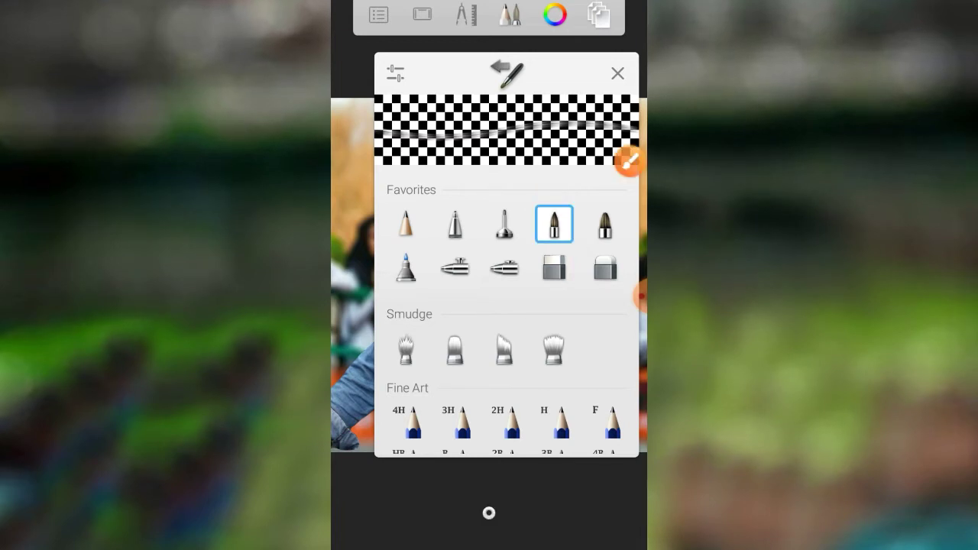
left_click(395, 72)
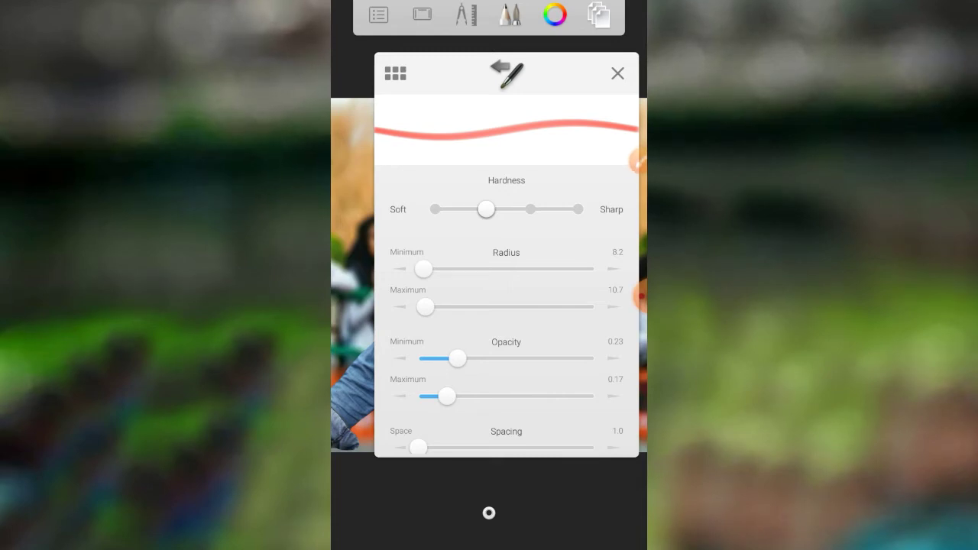
left_click(489, 512)
- Zoom in on the left lens and paint red test strokes directly on the photo
scroll(489, 275, "up", 2)
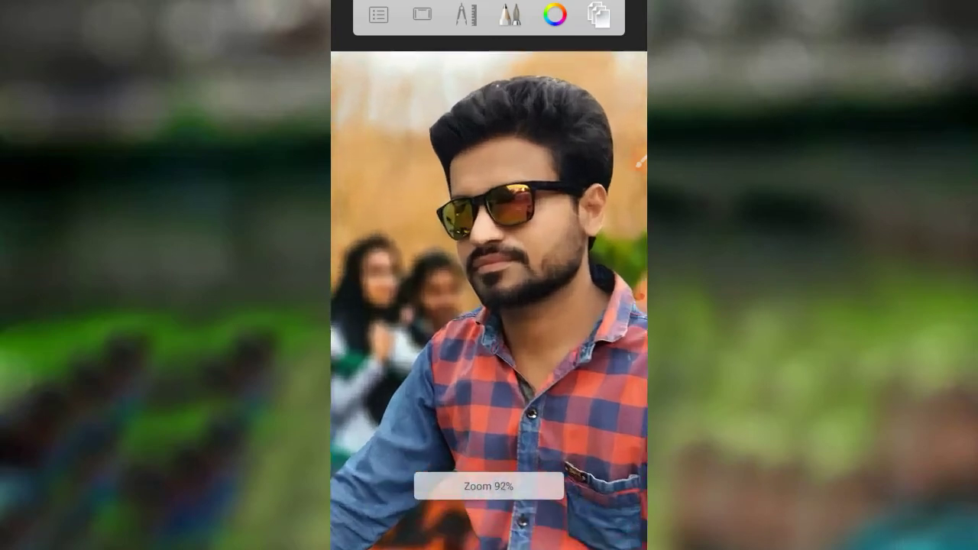
scroll(489, 275, "up", 2)
scroll(488, 275, "up", 3)
scroll(489, 275, "up", 2)
scroll(488, 275, "up", 2)
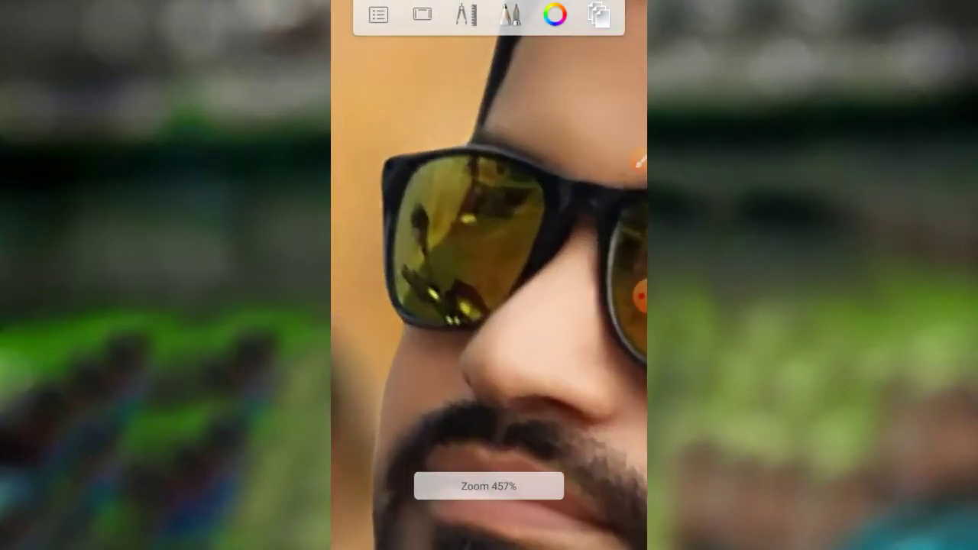
scroll(489, 275, "up", 2)
scroll(489, 275, "up", 3)
mouse_move(511, 221)
left_mouse_down()
mouse_move(469, 291)
mouse_move(527, 206)
left_mouse_up()
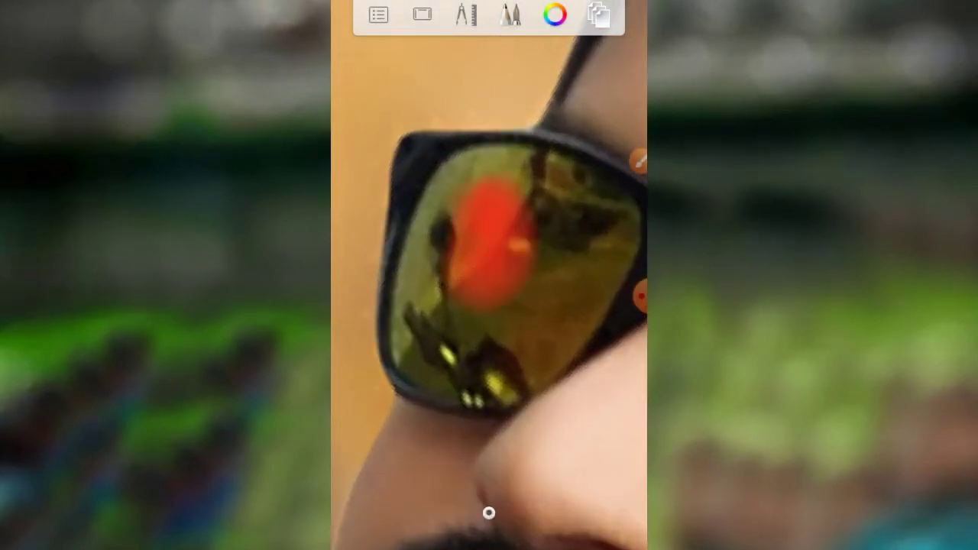
left_click_drag(450, 214, 442, 298)
- Undo the red strokes on the photo and add a new empty layer above it
left_click(599, 15)
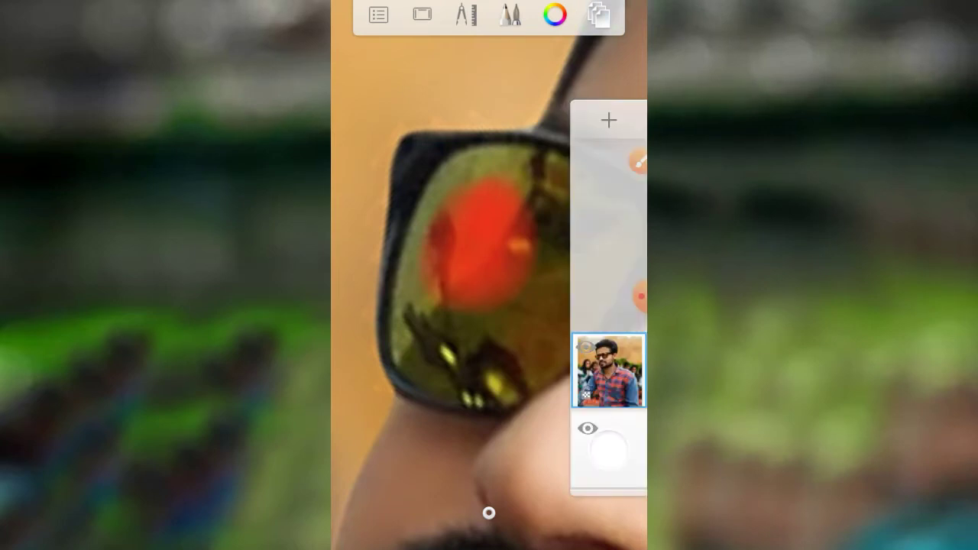
left_click(489, 513)
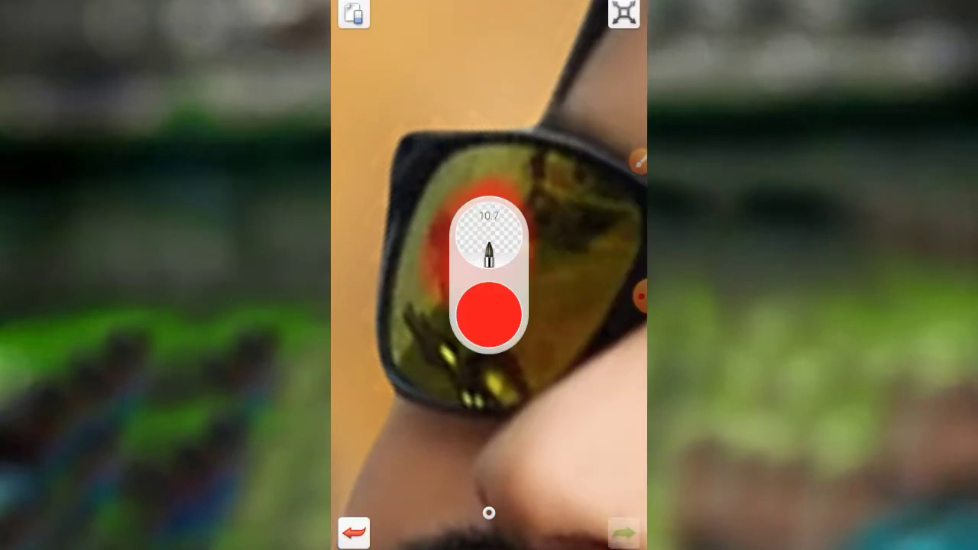
left_click(354, 532)
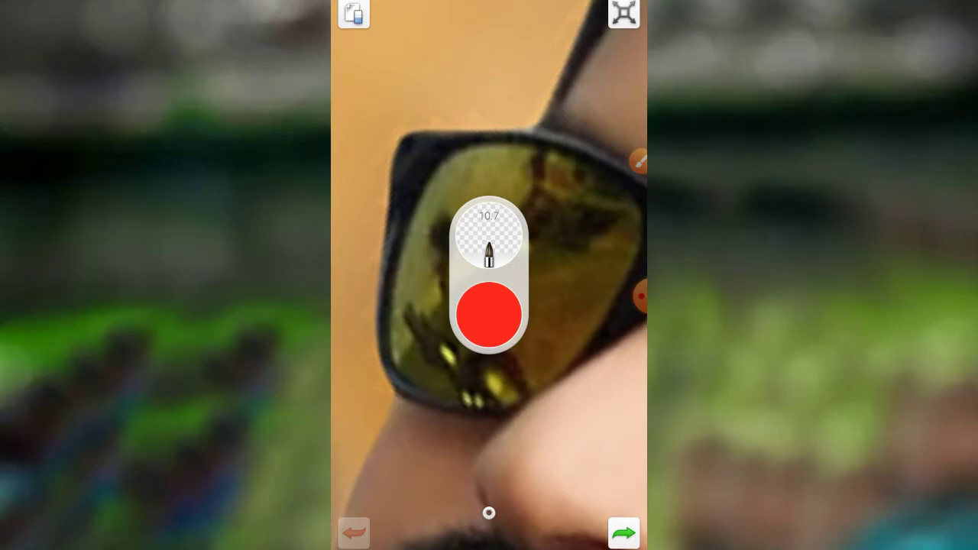
left_click(489, 512)
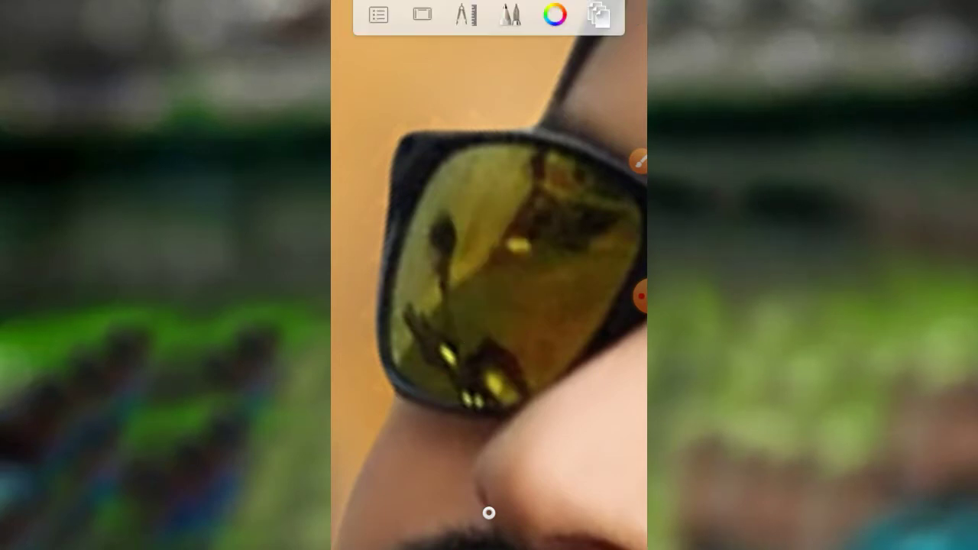
left_click(598, 15)
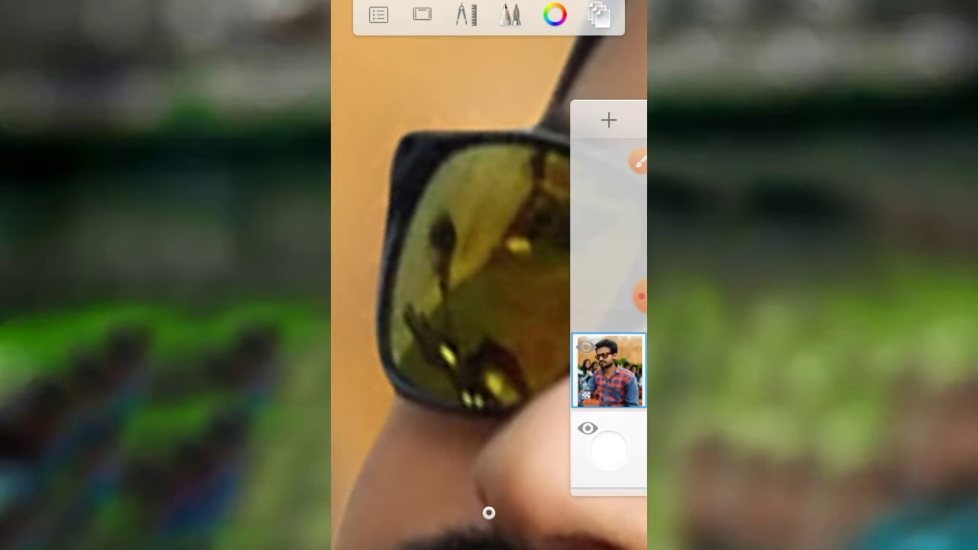
left_click(608, 120)
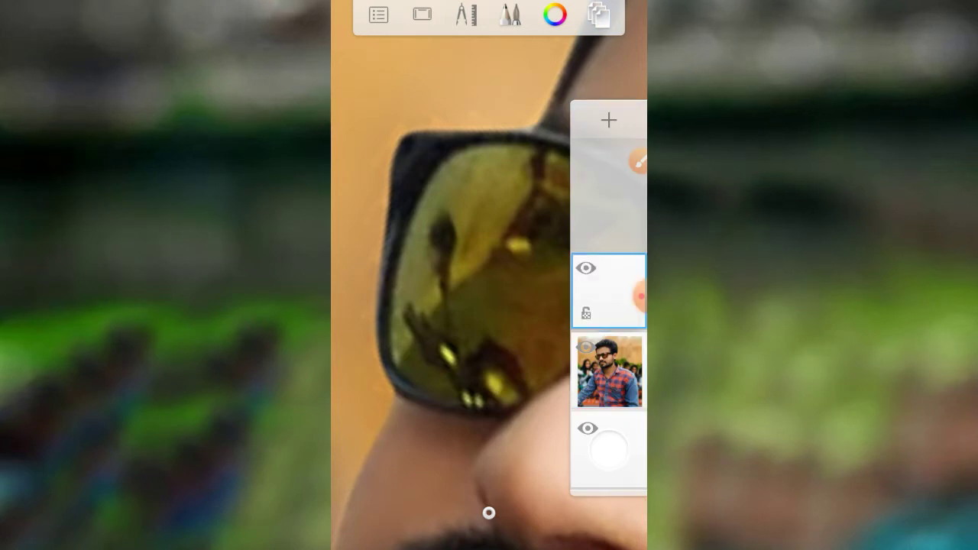
- Paint a red patch on the lens, then set brush opacity 0.42/0.38 and radius 3.7–14.6
left_click(489, 229)
mouse_move(500, 203)
left_mouse_down()
mouse_move(455, 302)
mouse_move(519, 229)
left_mouse_up()
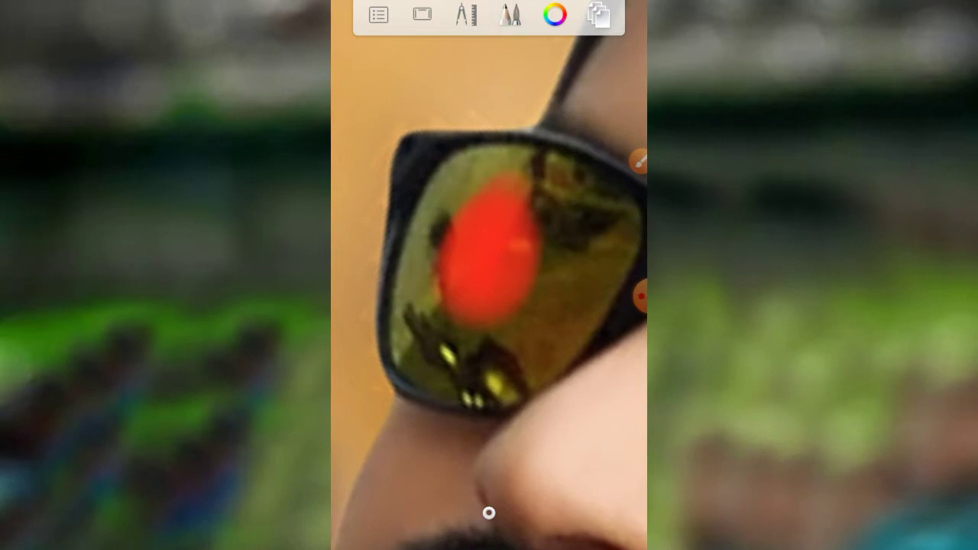
left_click(638, 162)
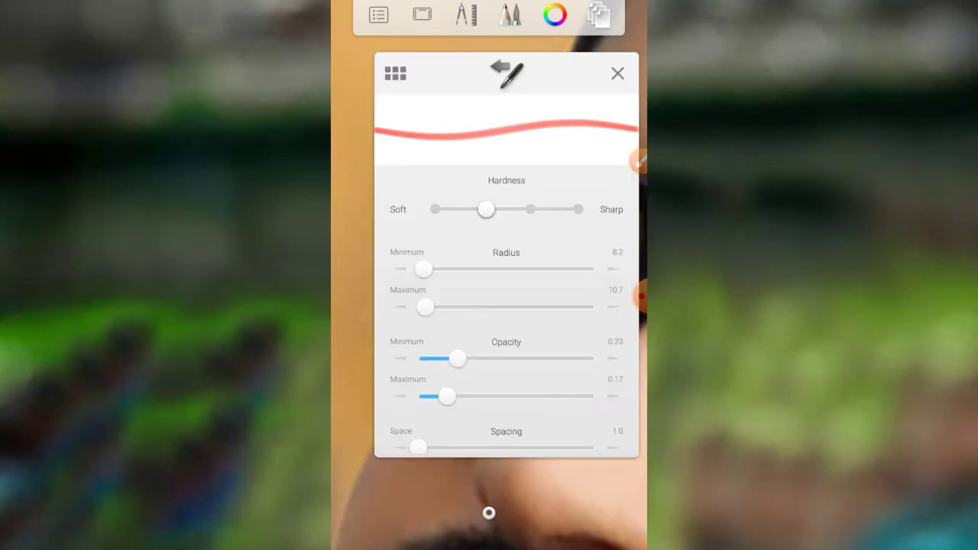
left_click_drag(457, 358, 491, 359)
left_click_drag(447, 395, 484, 396)
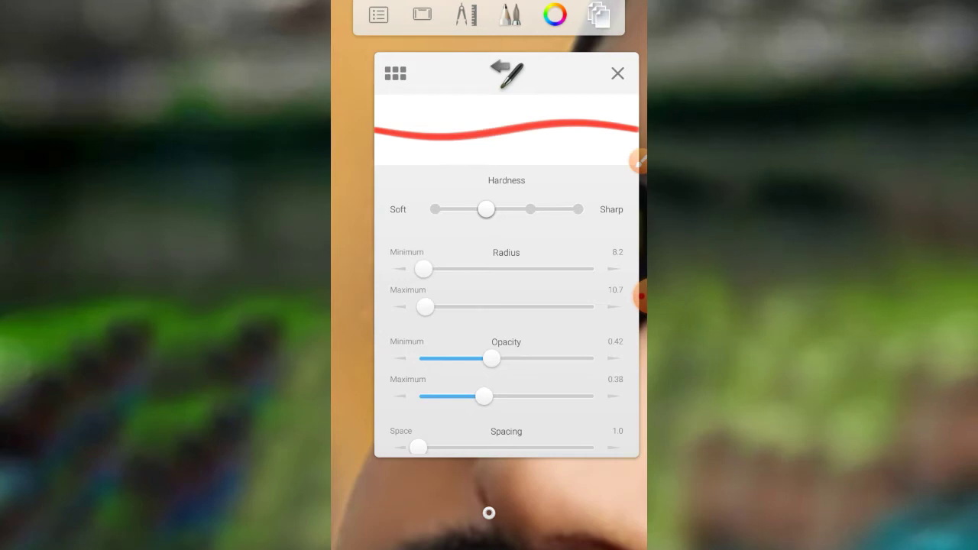
left_click_drag(423, 269, 420, 269)
left_click_drag(425, 306, 422, 306)
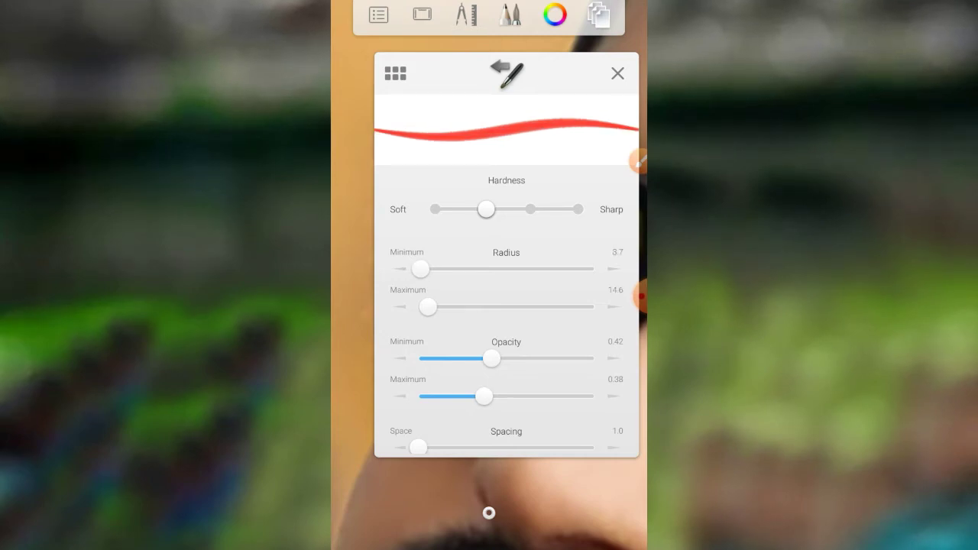
left_click(488, 513)
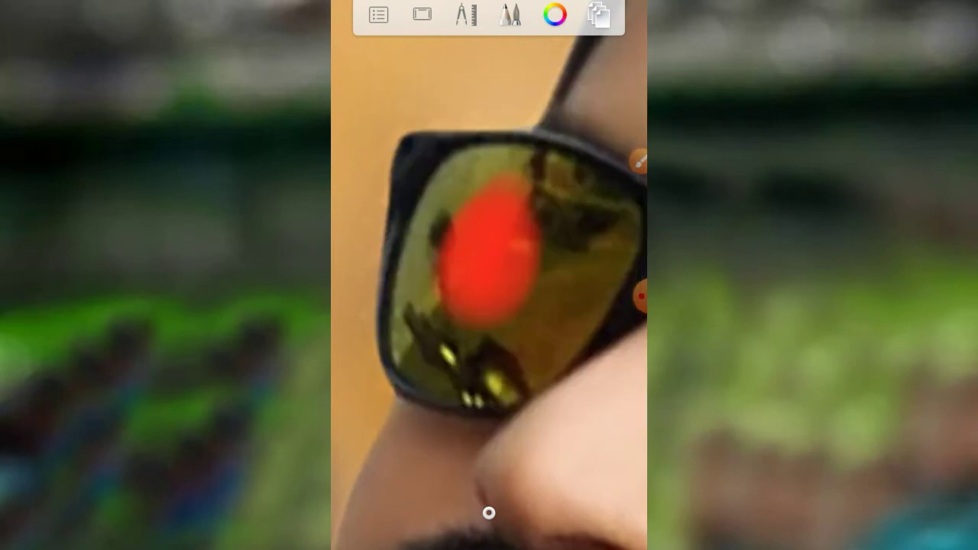
scroll(489, 275, "up", 3)
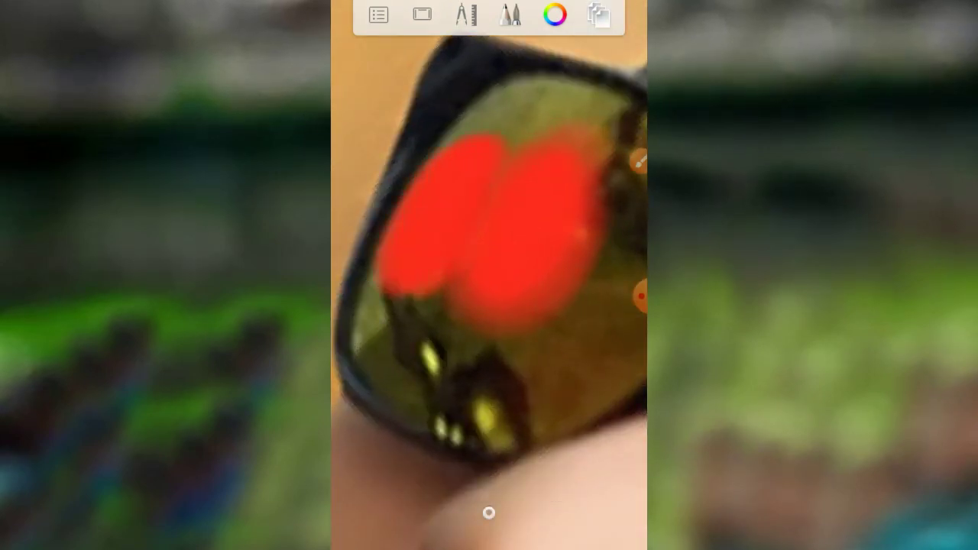
- Spread red down-left across the left lens, zooming in to cover most of it
mouse_move(428, 286)
left_mouse_down()
mouse_move(379, 368)
mouse_move(472, 405)
left_mouse_up()
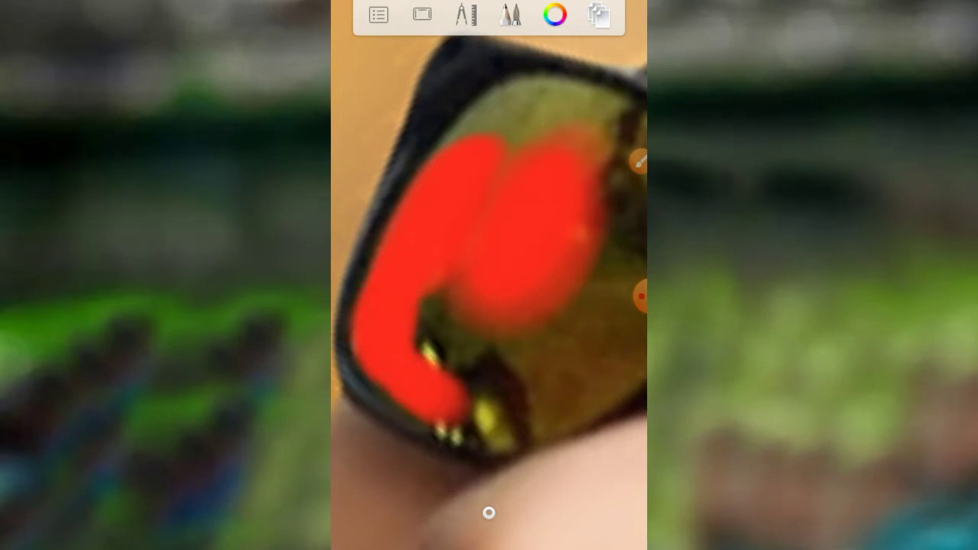
scroll(489, 306, "up", 2)
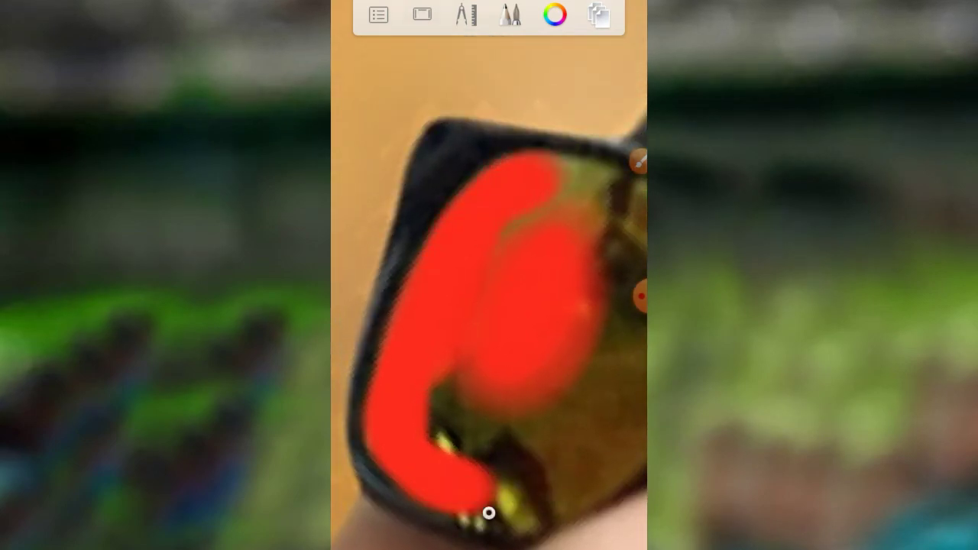
scroll(488, 514, "up", 3)
scroll(489, 514, "up", 2)
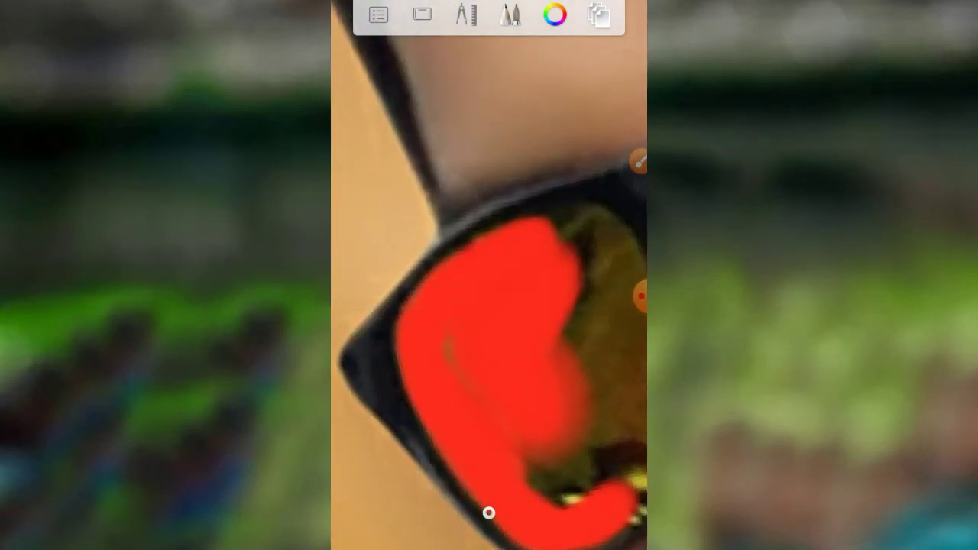
scroll(489, 275, "up", 3)
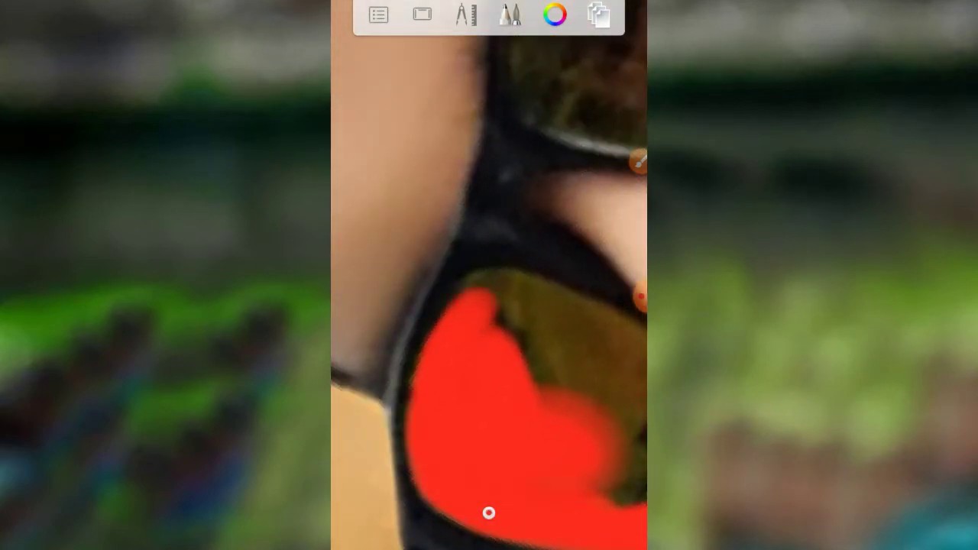
left_click(541, 227)
scroll(489, 275, "down", 2)
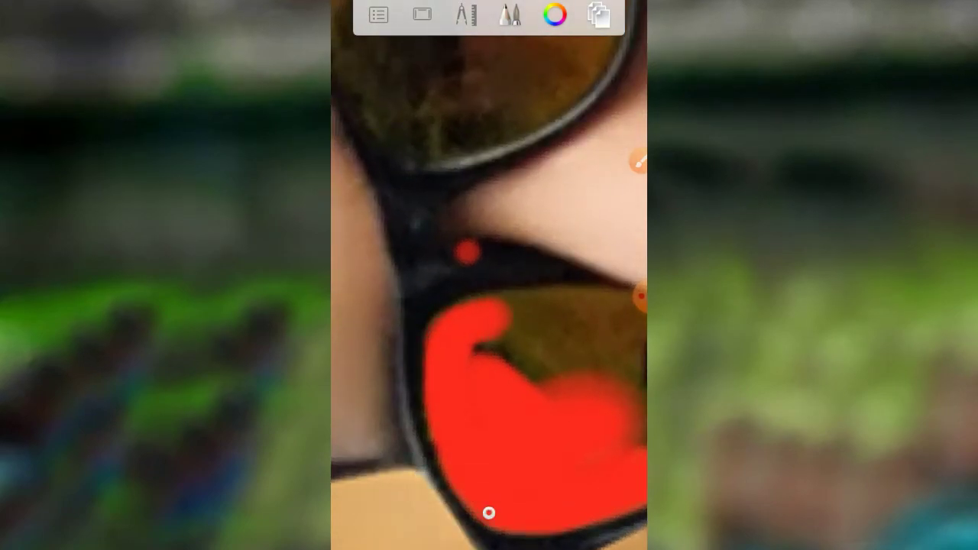
scroll(489, 275, "down", 2)
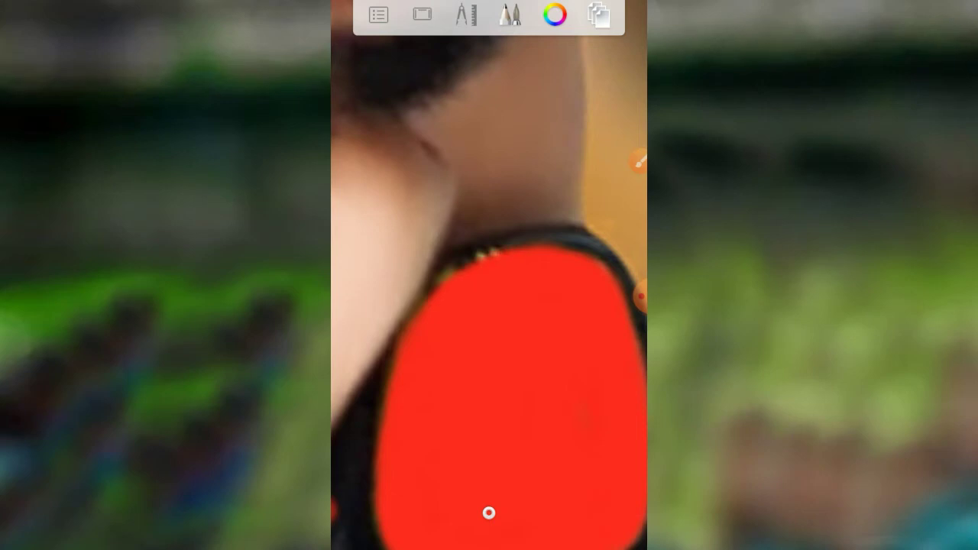
- Paint red along the lens's lower-left edge right up to the frame
left_click_drag(488, 305, 488, 260)
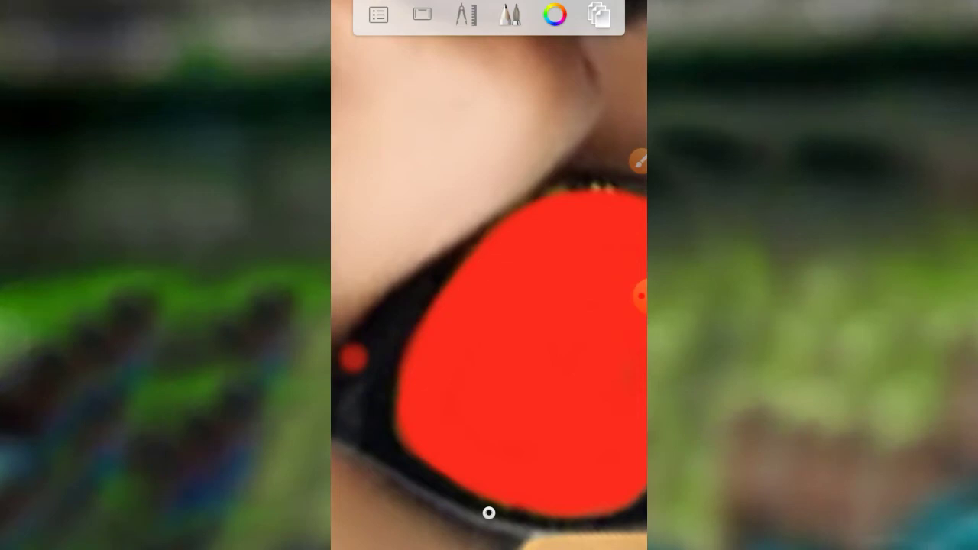
left_click_drag(489, 306, 534, 229)
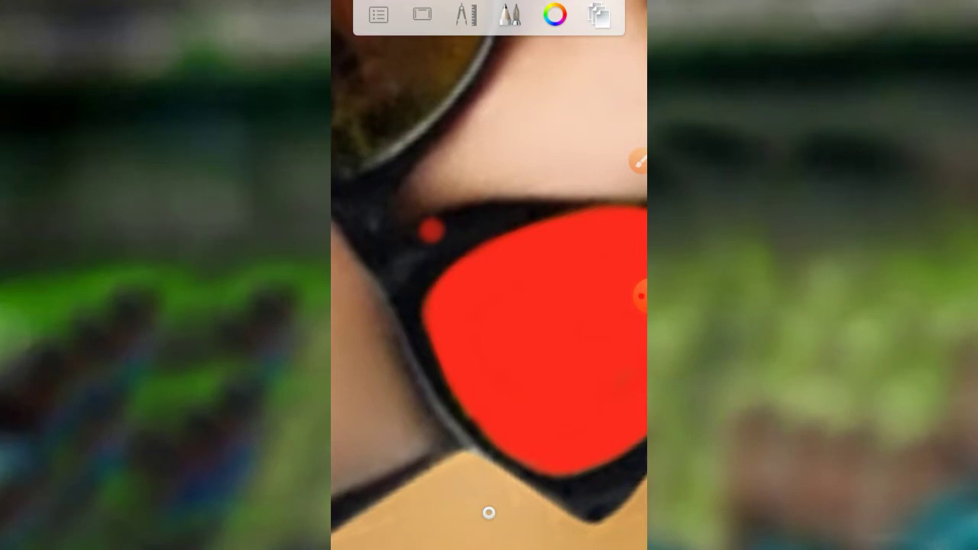
scroll(489, 305, "up", 2)
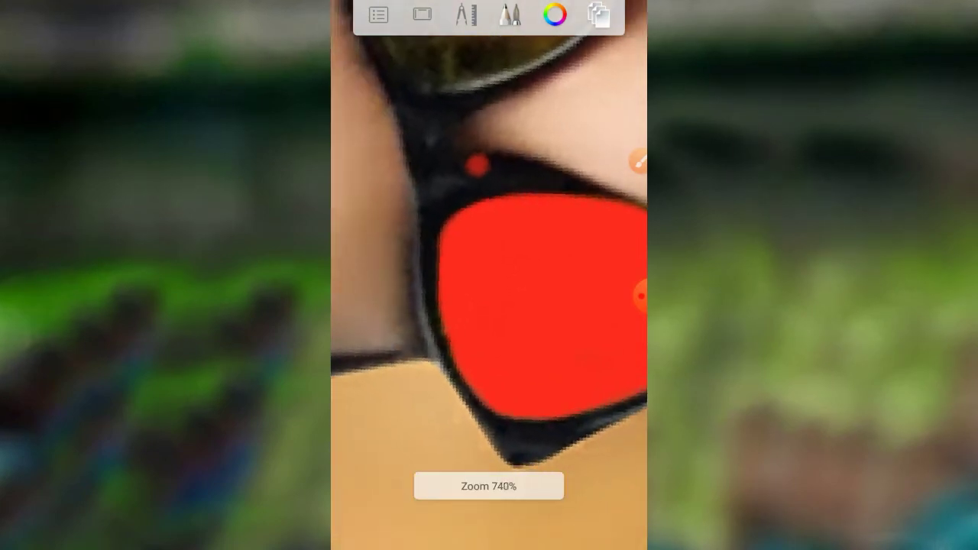
scroll(489, 306, "down", 1)
scroll(489, 306, "down", 2)
scroll(489, 306, "up", 3)
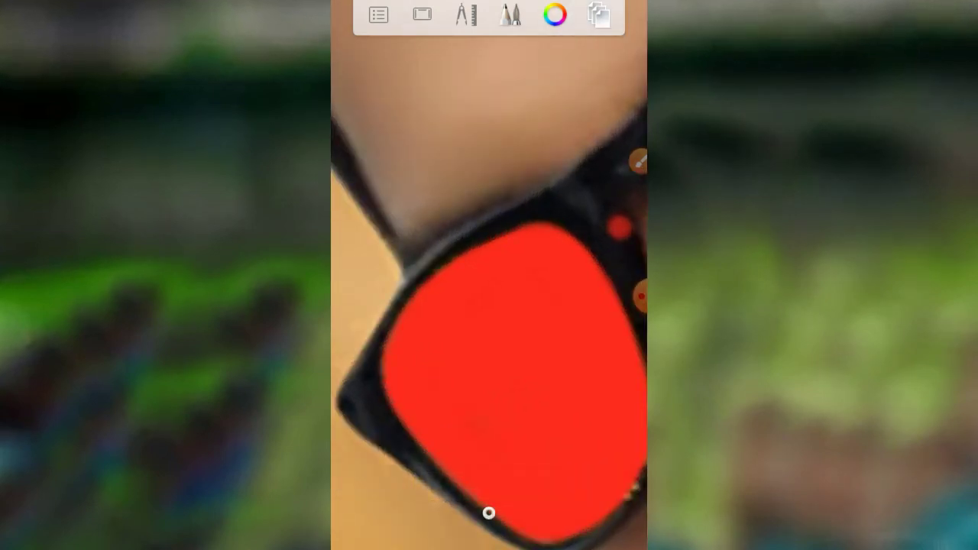
left_click_drag(397, 409, 429, 462)
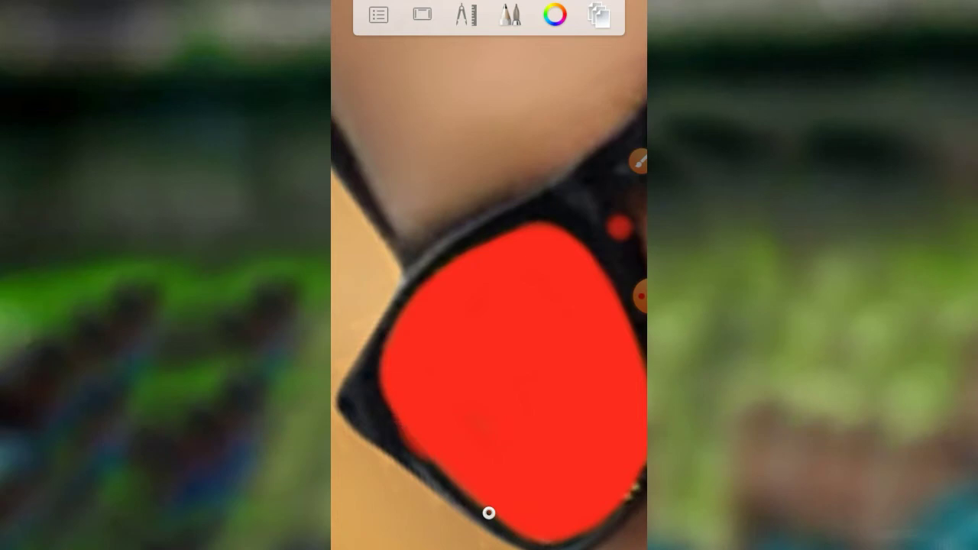
- Toggle the minimal canvas view and zoom out to see the whole face
left_click(489, 513)
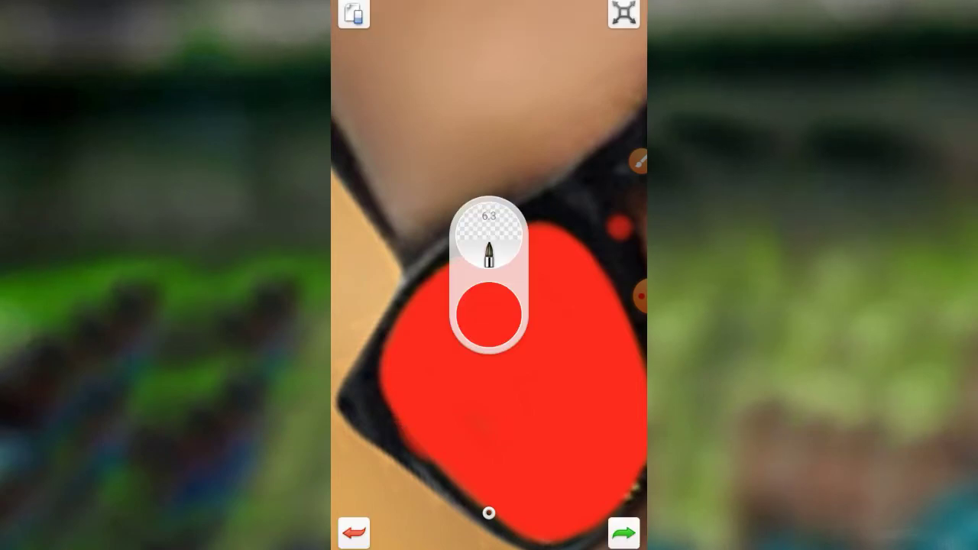
left_click(489, 513)
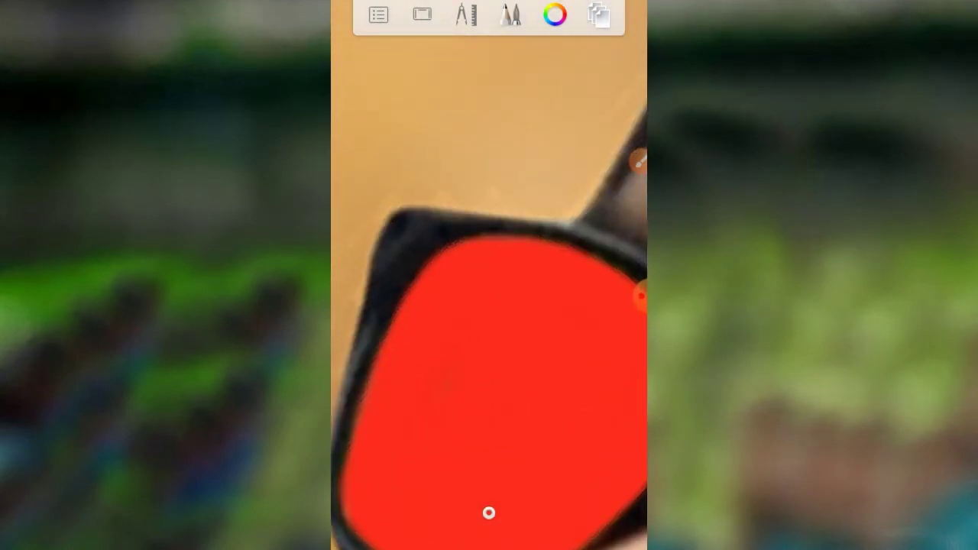
scroll(489, 321, "up", 2)
scroll(489, 321, "up", 2)
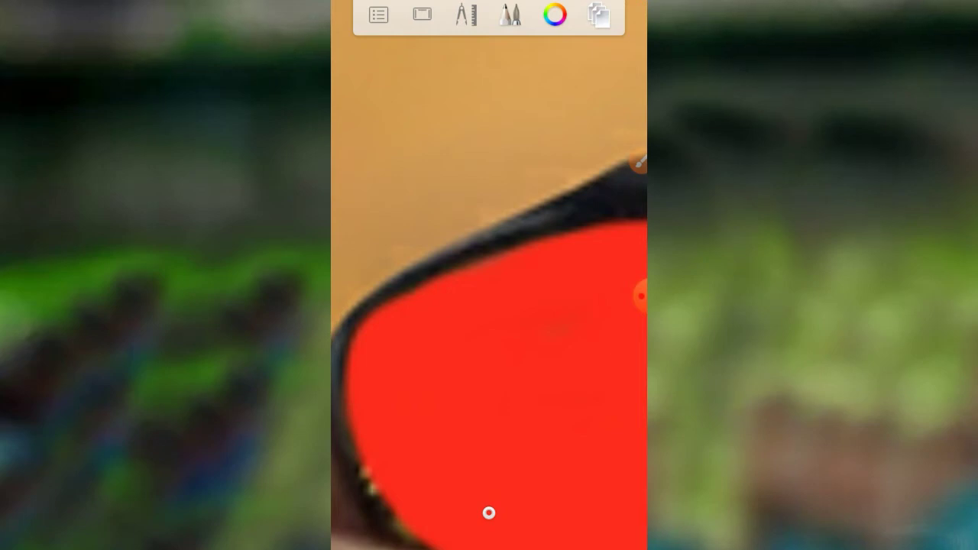
scroll(489, 512, "down", 3)
scroll(489, 512, "down", 3)
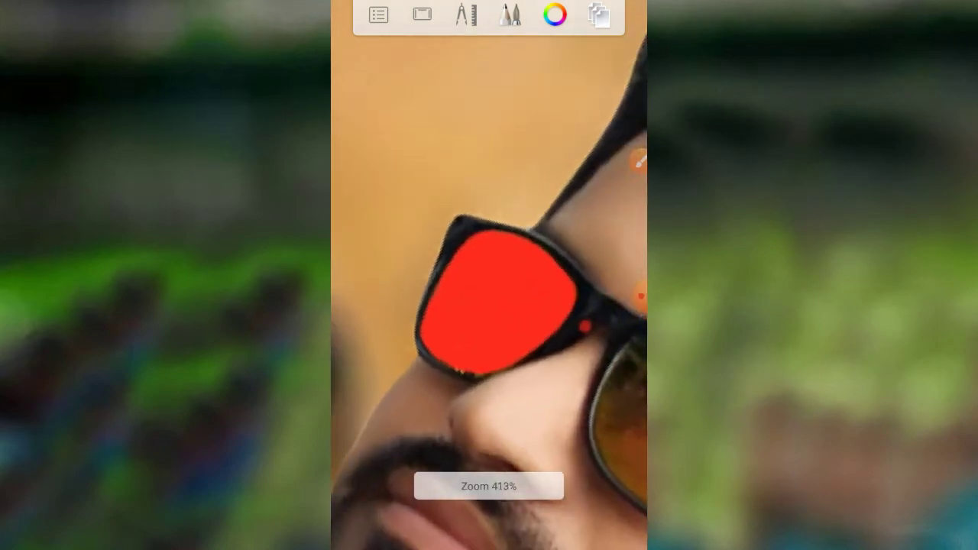
scroll(489, 513, "up", 3)
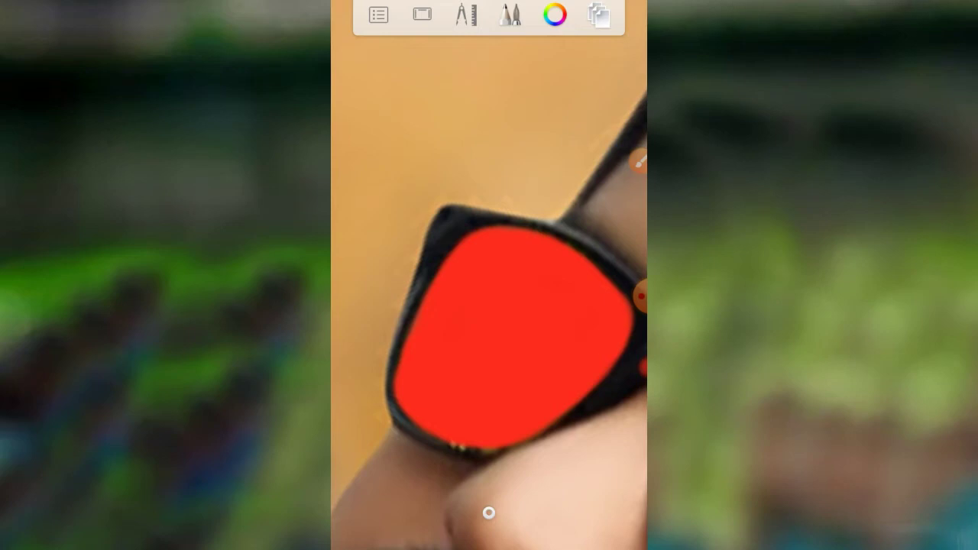
scroll(489, 512, "down", 3)
scroll(489, 513, "down", 2)
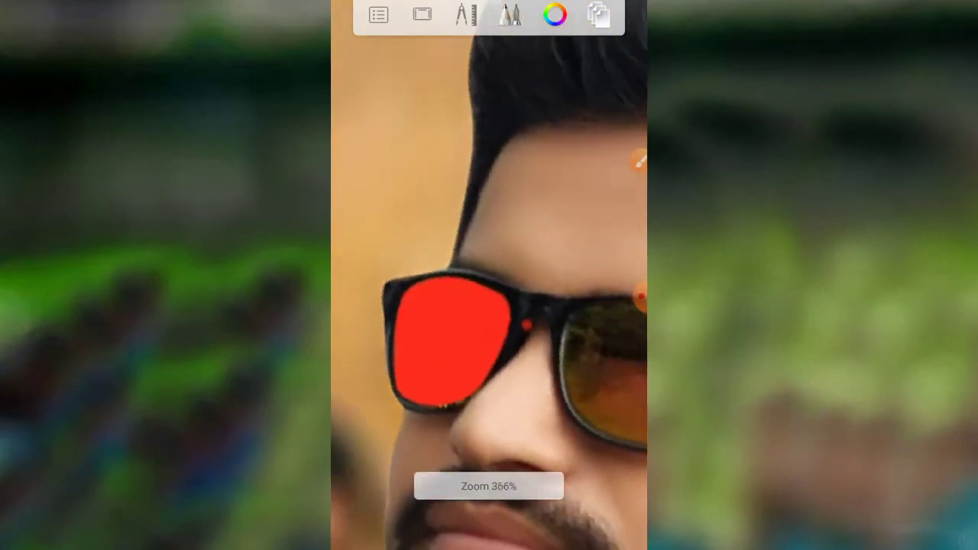
scroll(489, 512, "down", 1)
scroll(489, 513, "down", 1)
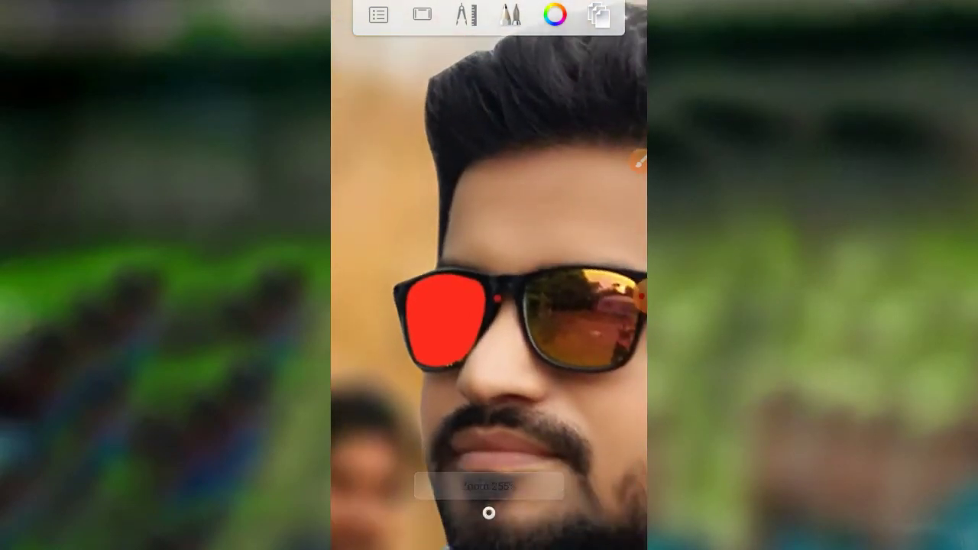
- Set brush hardness to the third stop and maximum opacity to 0.51
left_click(510, 14)
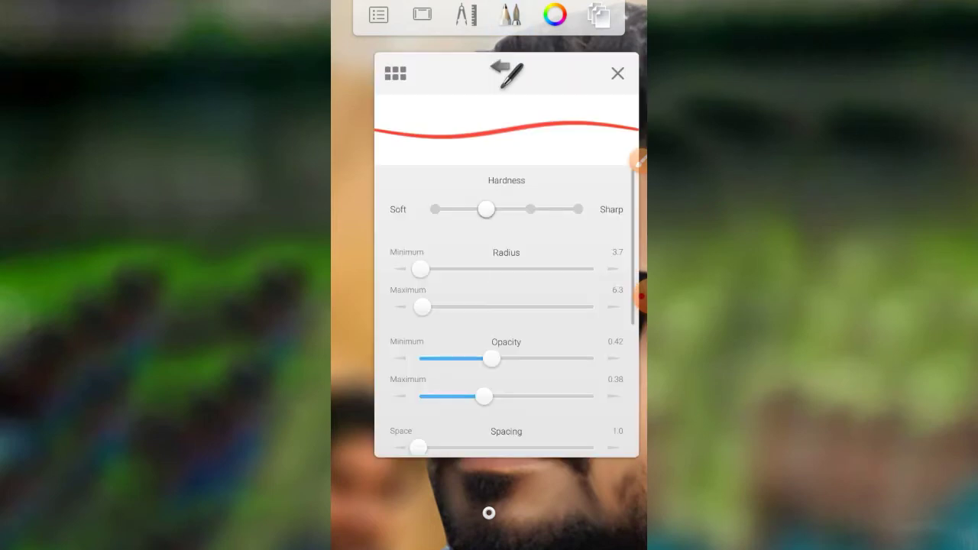
left_click(510, 14)
left_click_drag(486, 210, 533, 209)
left_click_drag(482, 395, 534, 396)
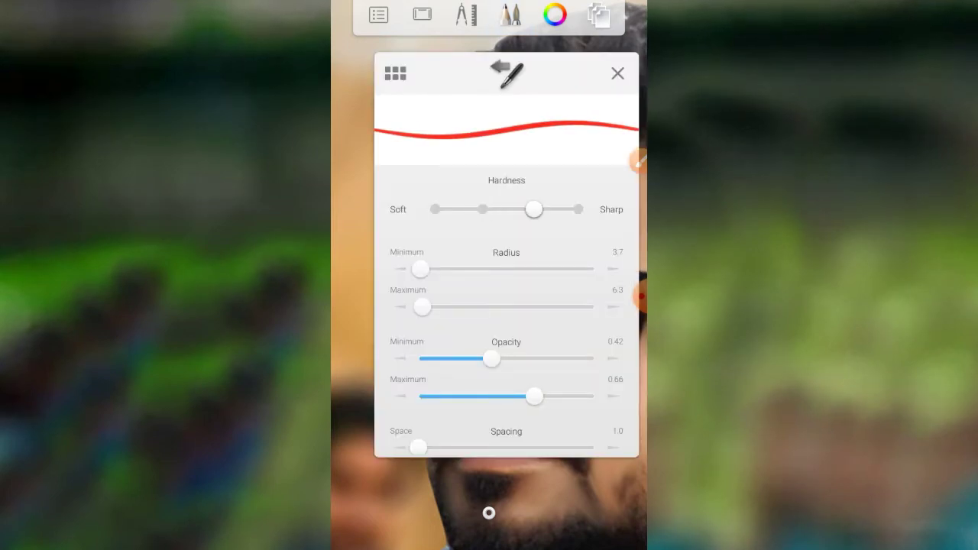
left_click(395, 73)
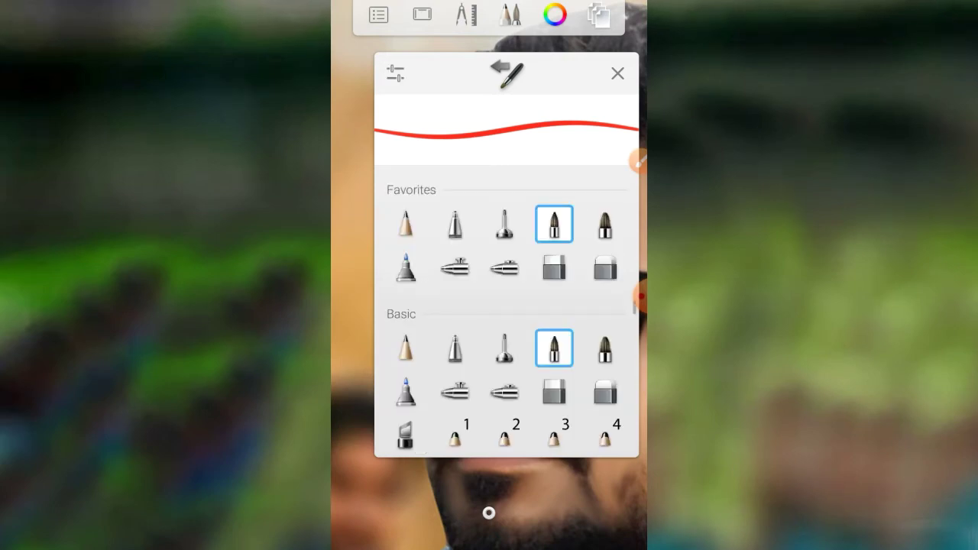
left_click(617, 73)
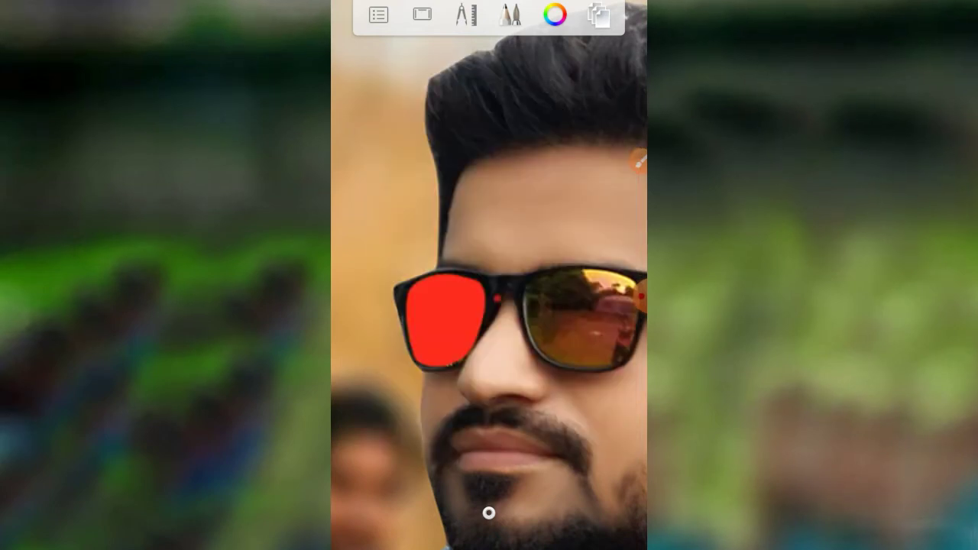
left_click(509, 14)
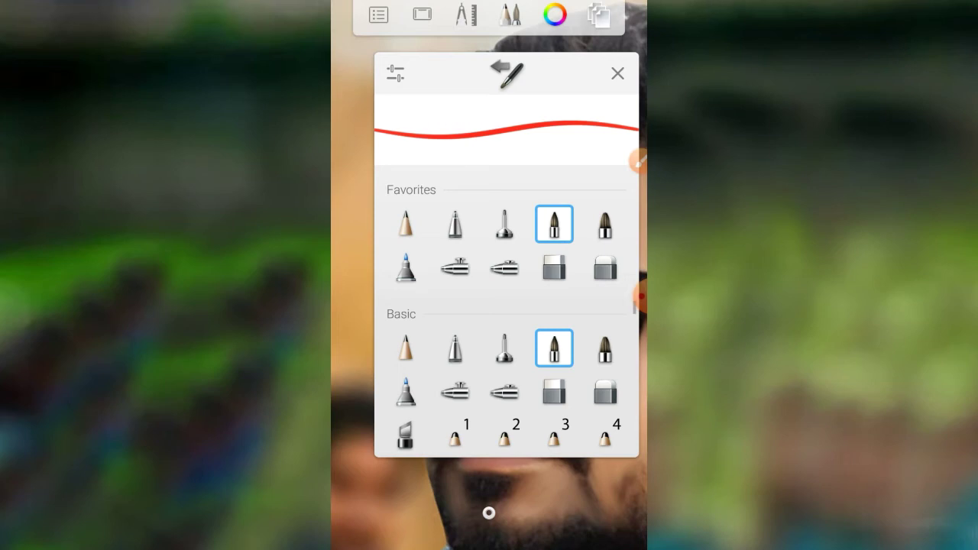
left_click(395, 72)
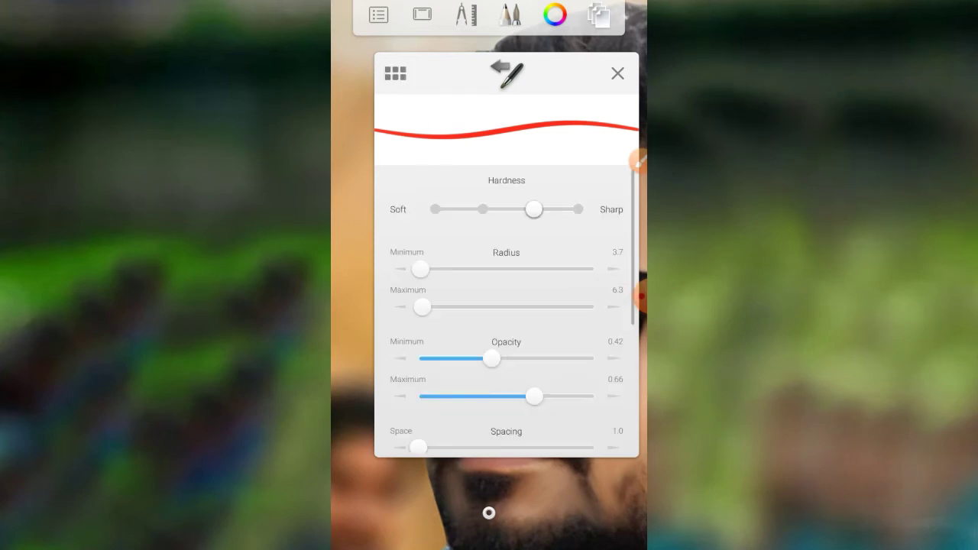
left_click_drag(533, 395, 508, 396)
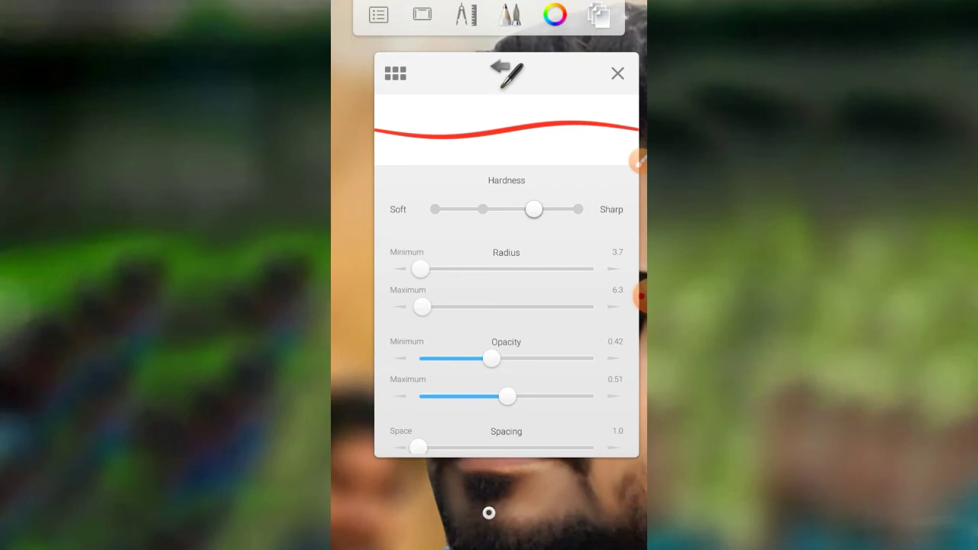
left_click(617, 72)
- Zoom in and paint broad red strokes across the lens
scroll(489, 275, "up", 2)
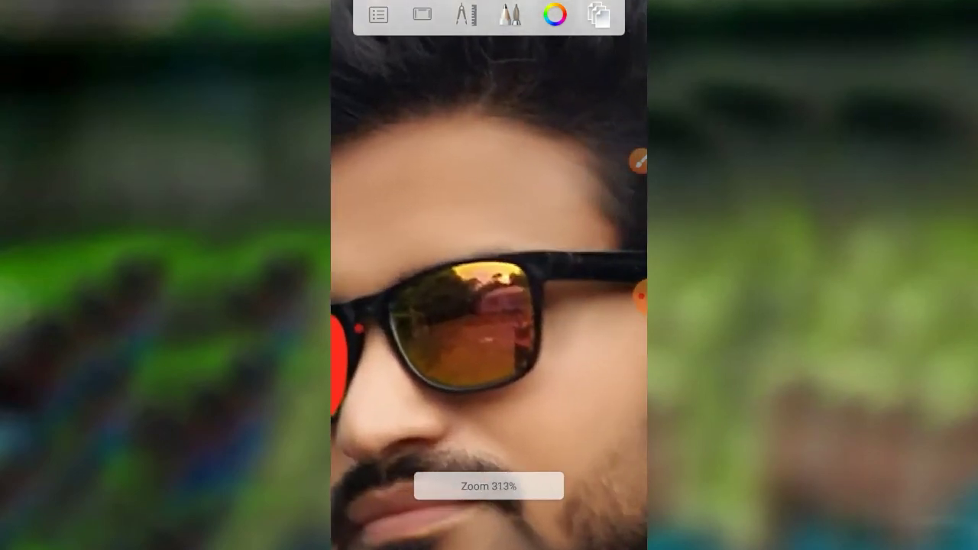
scroll(489, 275, "up", 3)
scroll(489, 275, "up", 2)
scroll(488, 275, "up", 2)
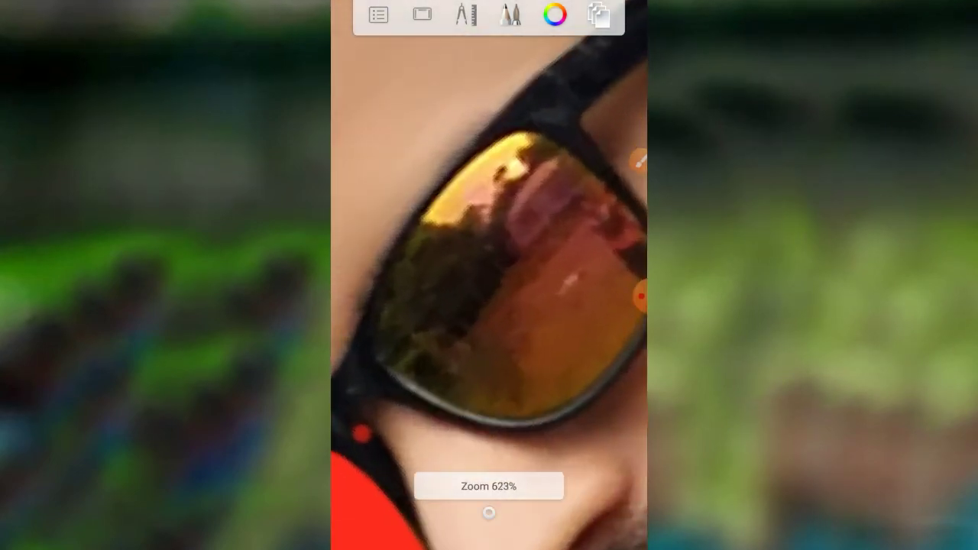
scroll(489, 275, "up", 1)
mouse_move(511, 216)
left_mouse_down()
mouse_move(468, 317)
mouse_move(439, 306)
left_mouse_up()
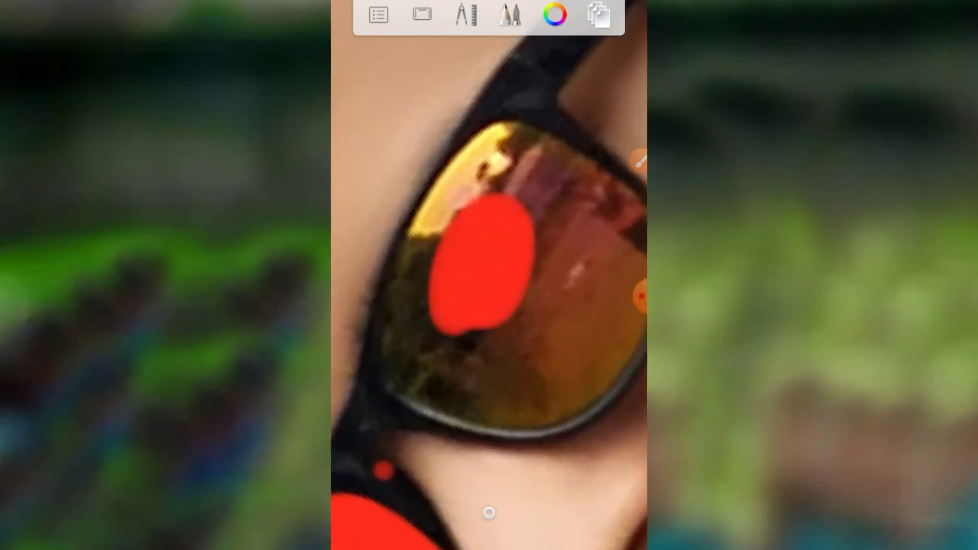
left_click_drag(466, 202, 436, 320)
left_click_drag(443, 221, 416, 306)
left_click_drag(546, 229, 447, 328)
mouse_move(565, 252)
left_mouse_down()
mouse_move(489, 351)
mouse_move(439, 367)
left_mouse_up()
left_click_drag(427, 229, 458, 191)
- Enlarge the red patch down-left into the lower part of the lens
left_click_drag(489, 306, 530, 317)
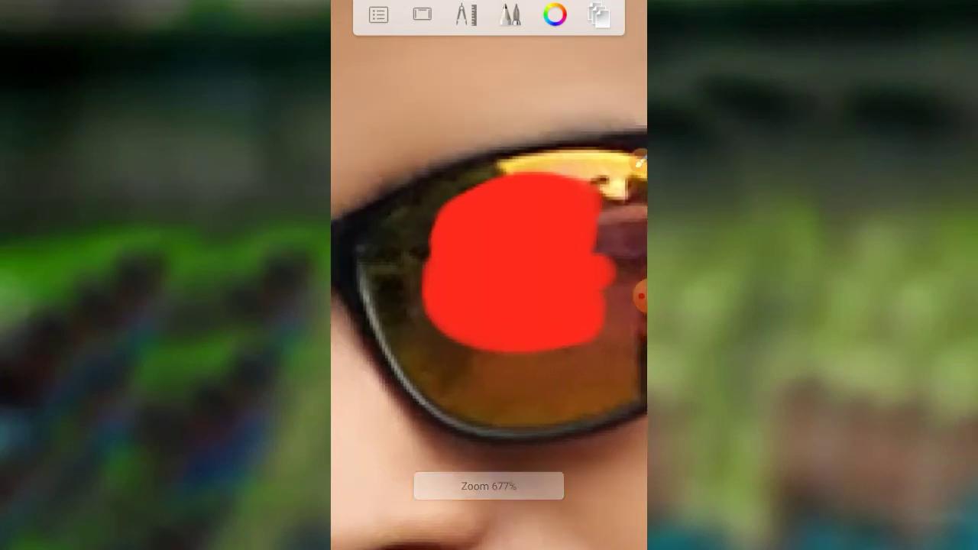
left_click_drag(459, 206, 431, 301)
mouse_move(443, 229)
left_mouse_down()
mouse_move(428, 313)
mouse_move(409, 321)
left_mouse_up()
left_click_drag(409, 233, 443, 324)
mouse_move(401, 267)
left_mouse_down()
mouse_move(416, 347)
mouse_move(462, 382)
left_mouse_up()
left_click_drag(466, 336, 473, 391)
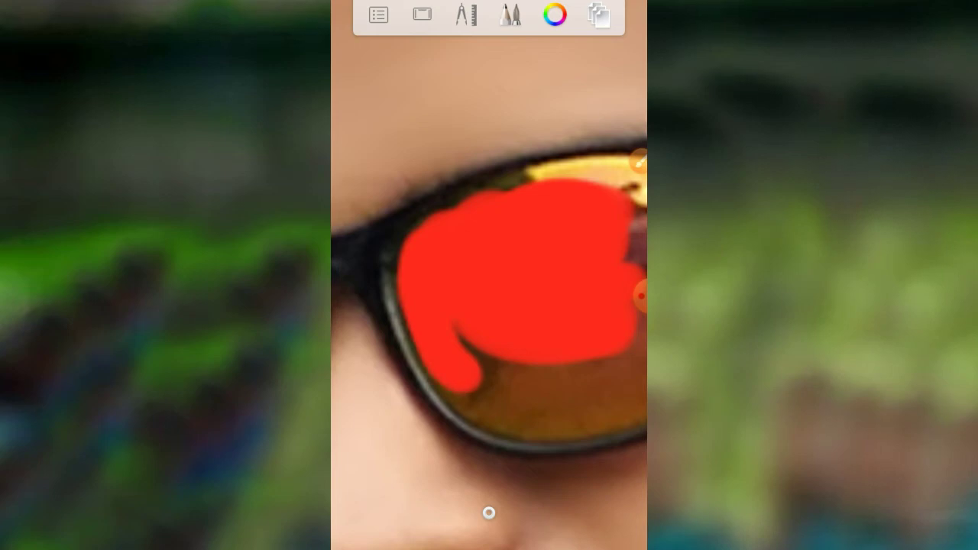
left_click_drag(428, 333, 466, 396)
- Cover the remaining yellow at the lens top and bottom and the dark specks
scroll(489, 305, "down", 2)
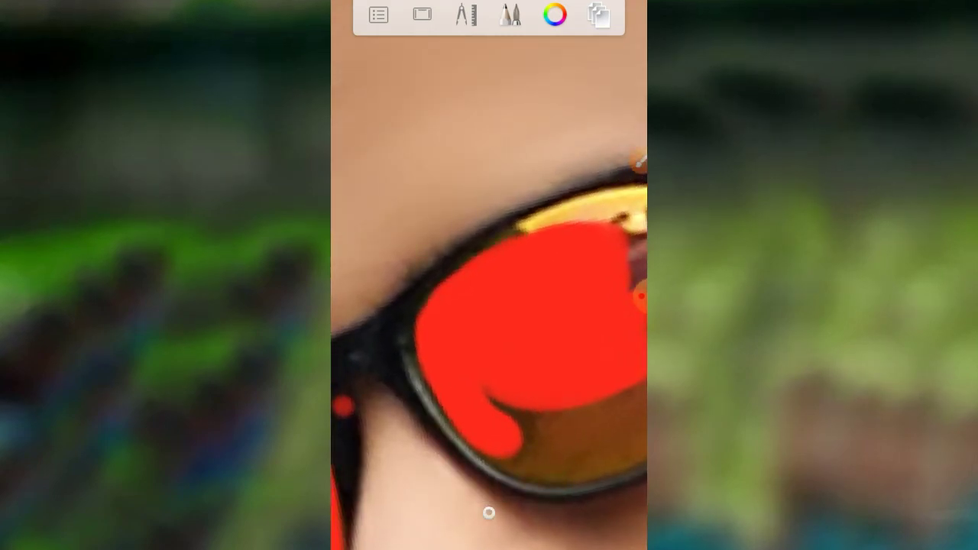
mouse_move(489, 306)
left_mouse_down()
mouse_move(470, 328)
mouse_move(505, 275)
mouse_move(546, 252)
left_mouse_up()
scroll(489, 305, "down", 2)
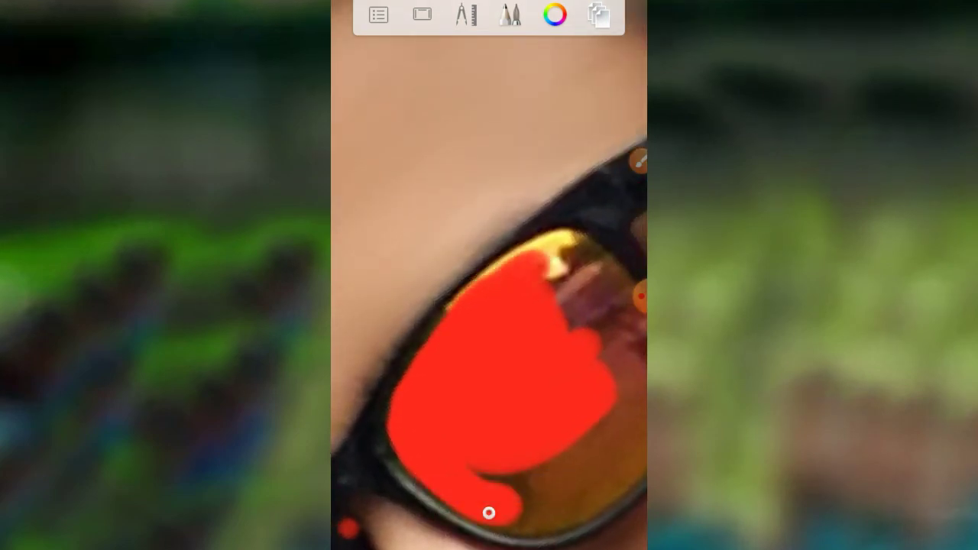
mouse_move(473, 282)
left_mouse_down()
mouse_move(550, 248)
mouse_move(595, 336)
left_mouse_up()
left_click_drag(550, 283, 611, 459)
left_click_drag(535, 470, 580, 470)
left_click_drag(489, 478, 550, 485)
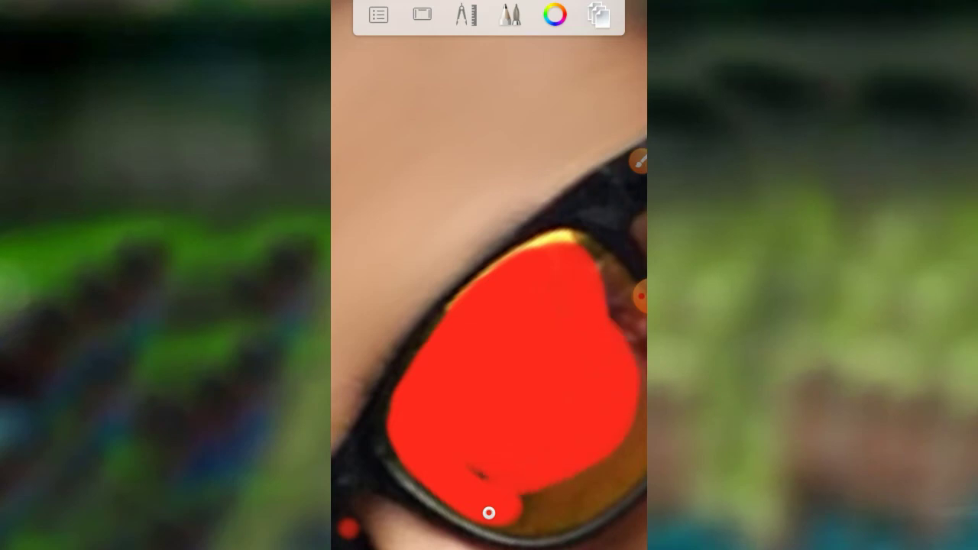
left_click_drag(469, 467, 489, 479)
scroll(489, 344, "up", 2)
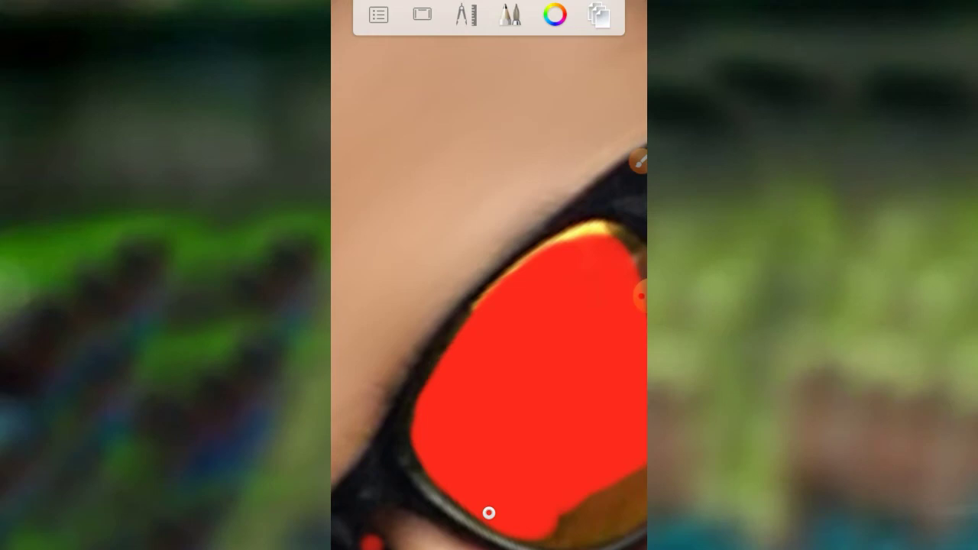
mouse_move(481, 294)
left_mouse_down()
mouse_move(440, 374)
mouse_move(416, 466)
left_mouse_up()
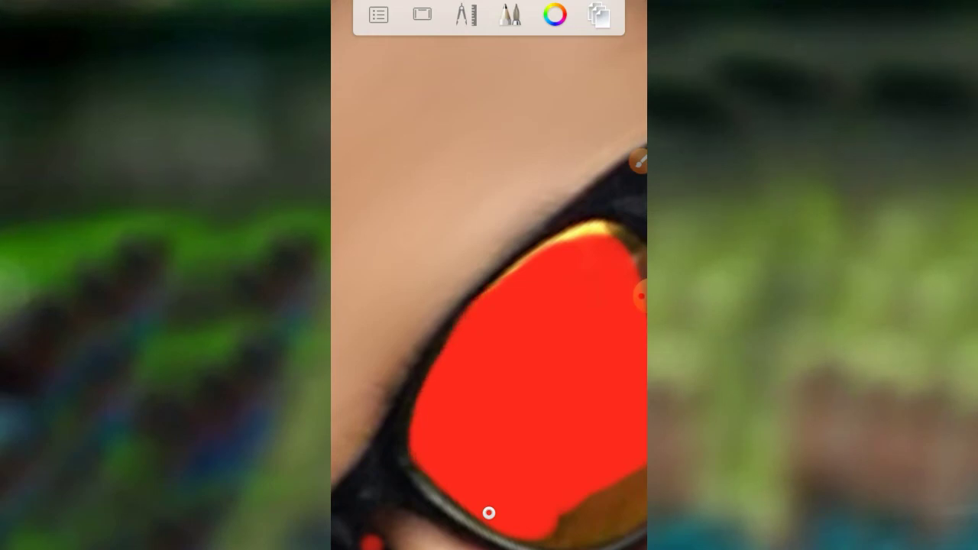
left_click_drag(457, 317, 448, 343)
scroll(488, 305, "down", 2)
- Brush red over the gold rim along the lens's upper-left and top edges
mouse_move(439, 351)
left_mouse_down()
mouse_move(496, 280)
mouse_move(535, 273)
left_mouse_up()
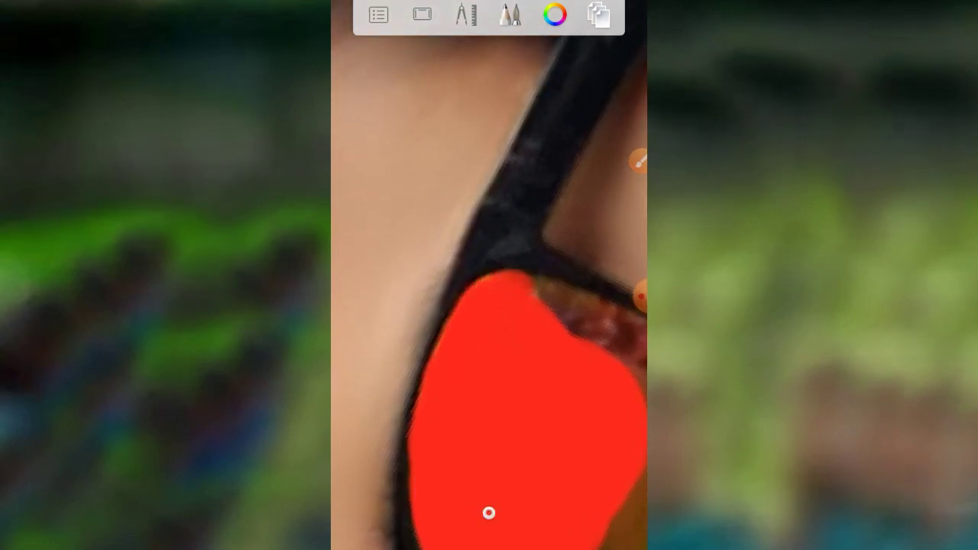
scroll(488, 305, "down", 2)
scroll(489, 306, "down", 2)
scroll(489, 306, "down", 1)
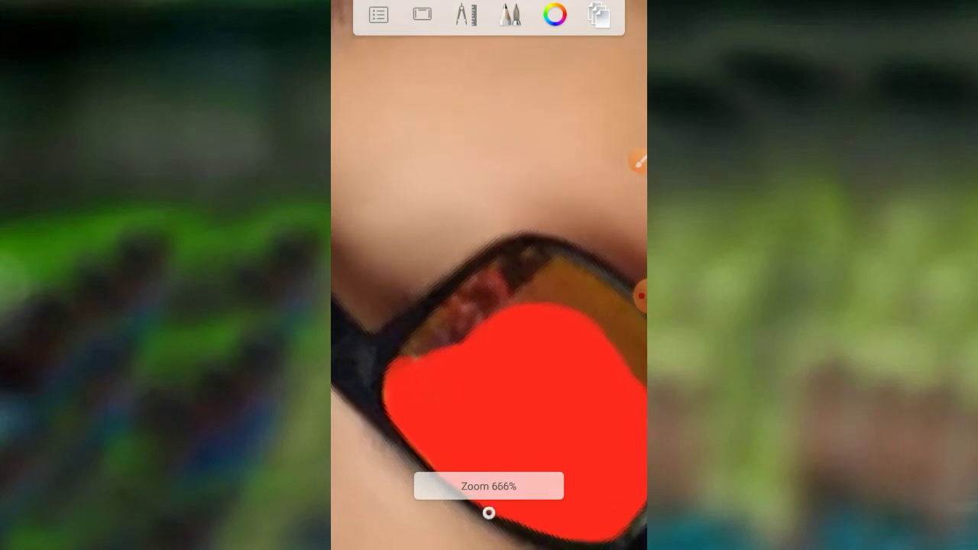
mouse_move(462, 335)
left_mouse_down()
mouse_move(404, 356)
mouse_move(452, 319)
left_mouse_up()
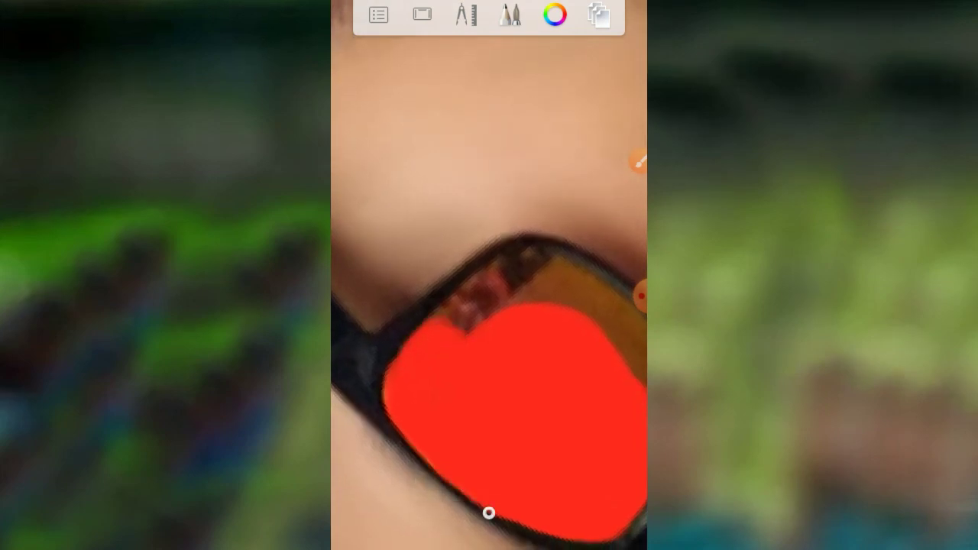
mouse_move(398, 356)
left_mouse_down()
mouse_move(458, 318)
mouse_move(496, 270)
left_mouse_up()
mouse_move(466, 328)
left_mouse_down()
mouse_move(527, 263)
mouse_move(550, 259)
left_mouse_up()
left_click_drag(508, 291, 565, 256)
left_click_drag(535, 306, 496, 260)
left_click_drag(474, 321, 504, 256)
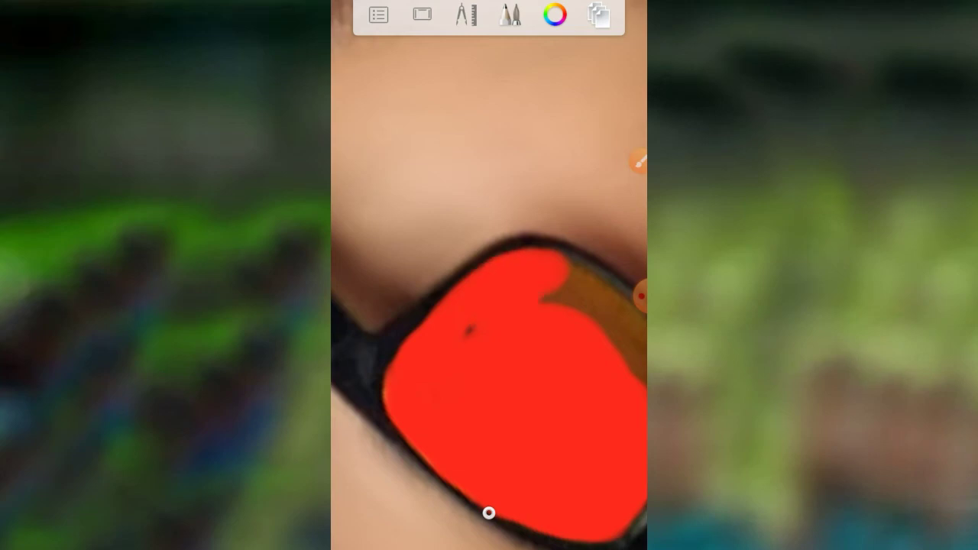
left_click_drag(543, 298, 470, 334)
- Touch up the leftover gold at the lens's upper-left corner and top
scroll(489, 305, "down", 3)
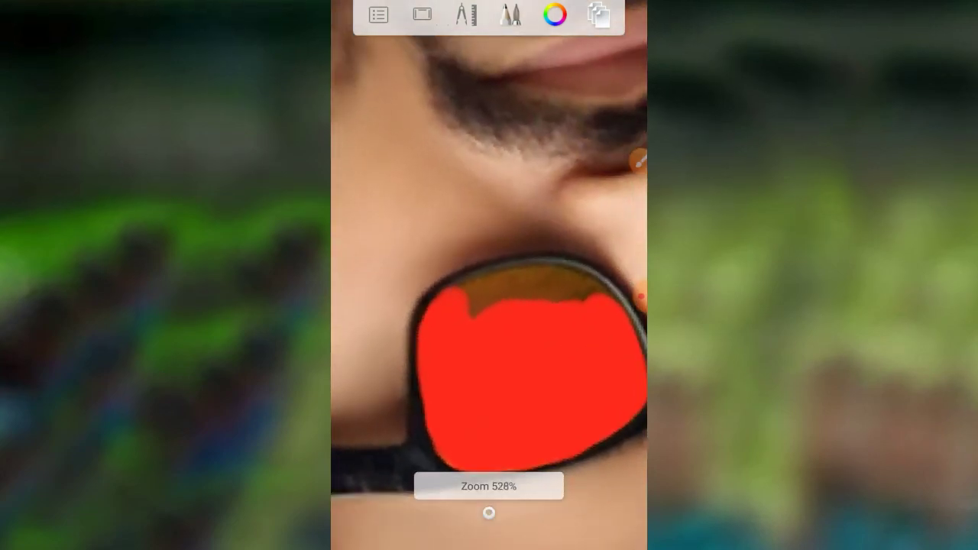
scroll(489, 306, "down", 2)
scroll(489, 306, "down", 1)
left_click_drag(432, 344, 481, 300)
mouse_move(429, 327)
left_mouse_down()
mouse_move(469, 295)
mouse_move(439, 302)
mouse_move(527, 257)
left_mouse_up()
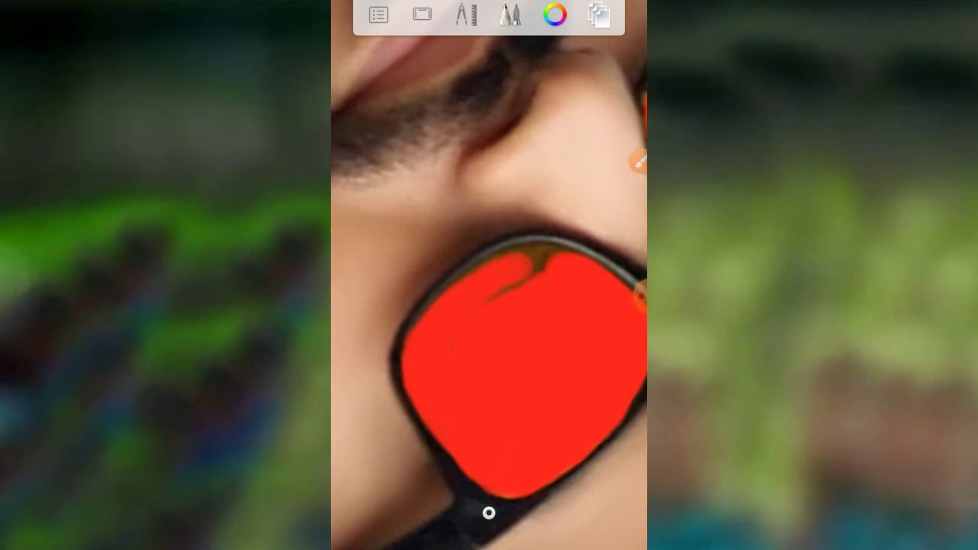
left_click_drag(497, 297, 549, 259)
- Zoom back out to review both lenses, now solid red to the frames
scroll(489, 306, "down", 2)
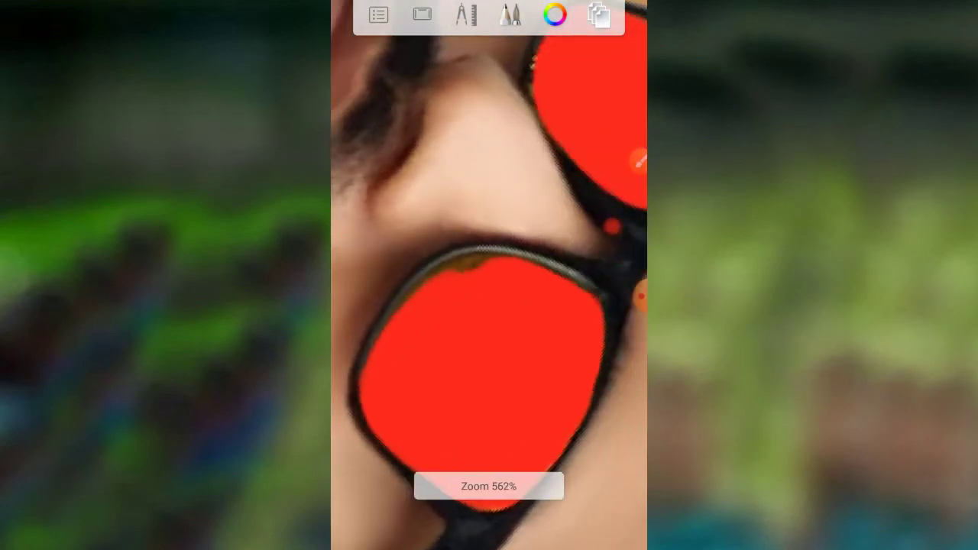
scroll(489, 306, "down", 1)
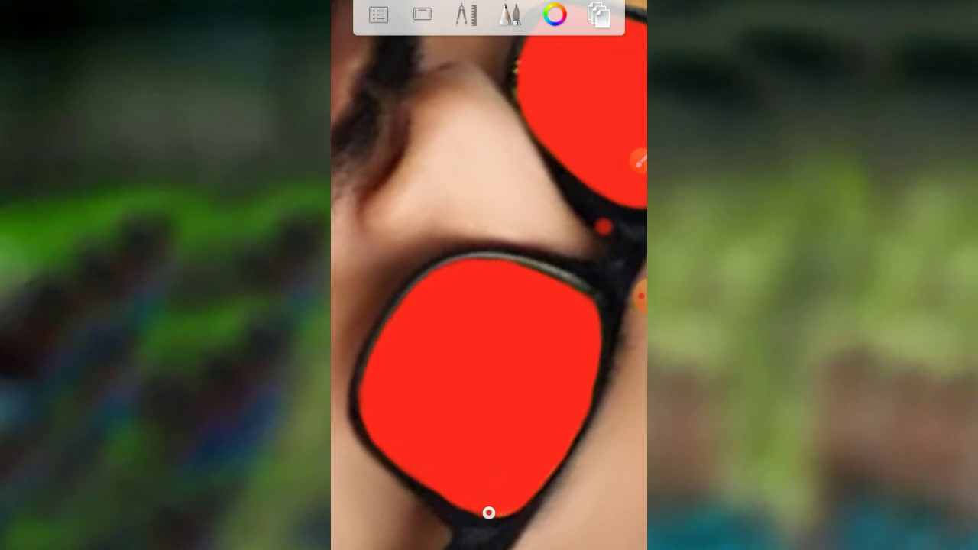
scroll(489, 275, "down", 3)
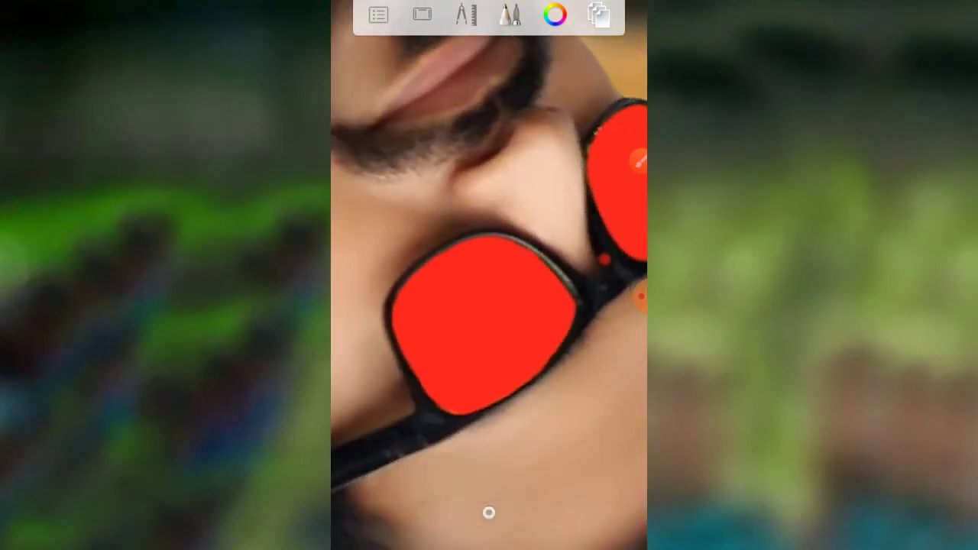
scroll(488, 275, "down", 3)
scroll(489, 275, "down", 3)
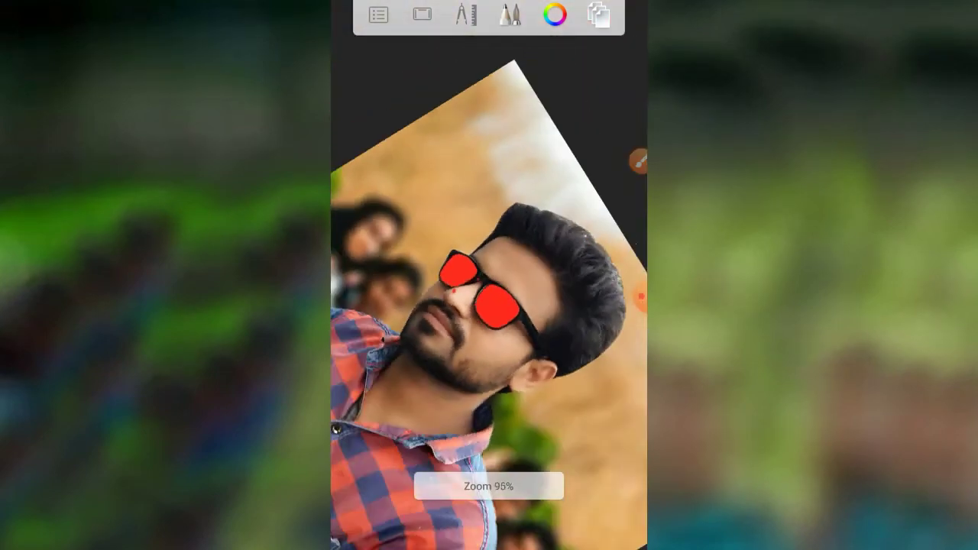
scroll(489, 275, "down", 2)
scroll(489, 275, "up", 1)
scroll(489, 275, "up", 3)
scroll(489, 275, "up", 3)
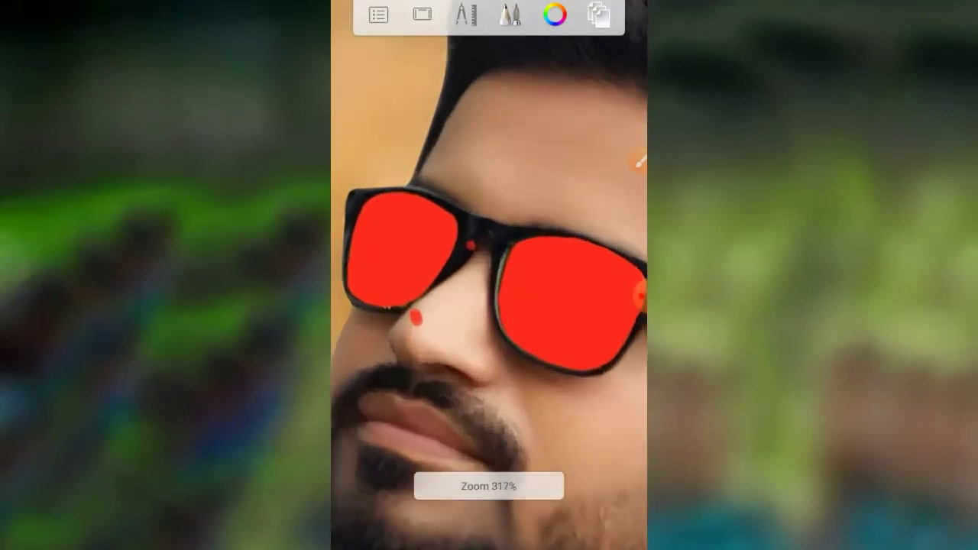
scroll(489, 275, "up", 2)
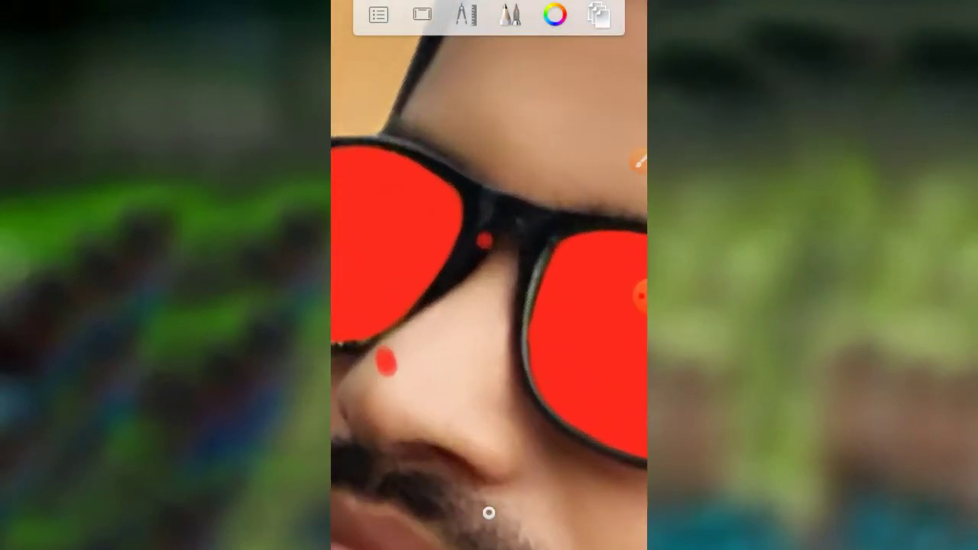
- Switch the active brush to the Eraser from the Brush Library
left_click(509, 16)
left_click(394, 72)
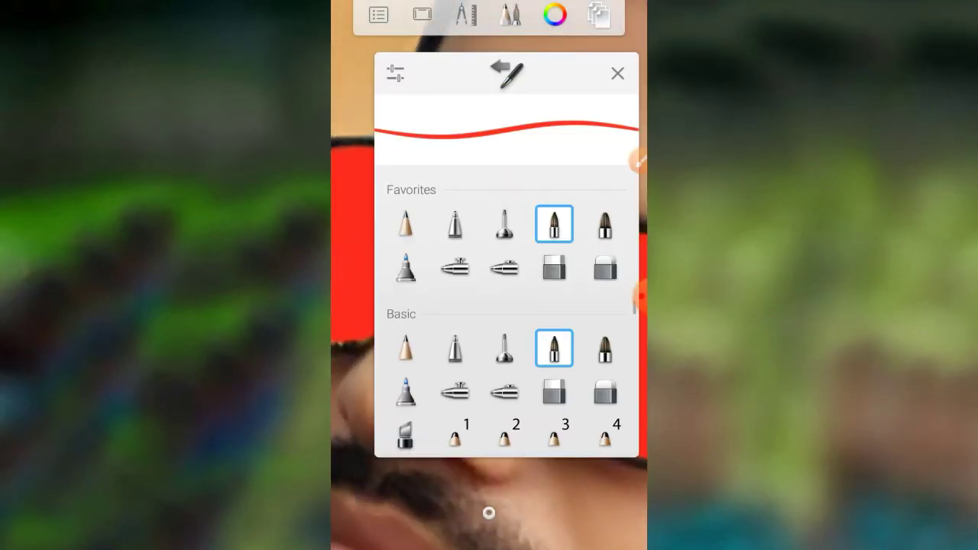
left_click(554, 267)
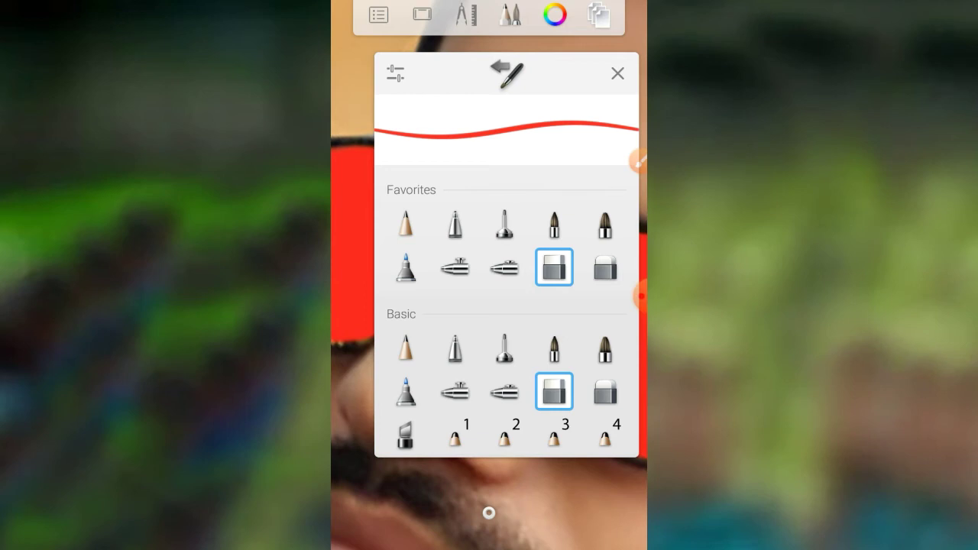
key("Escape")
- Zoom in to remove the stray red dot on the nose, then zoom out to the whole photo
scroll(504, 221, "up", 2)
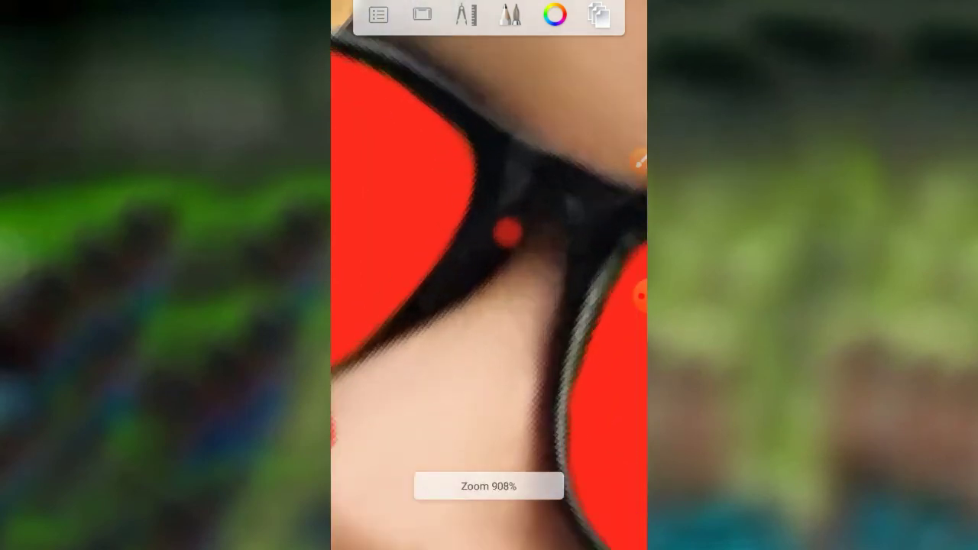
scroll(504, 222, "up", 3)
scroll(489, 275, "down", 3)
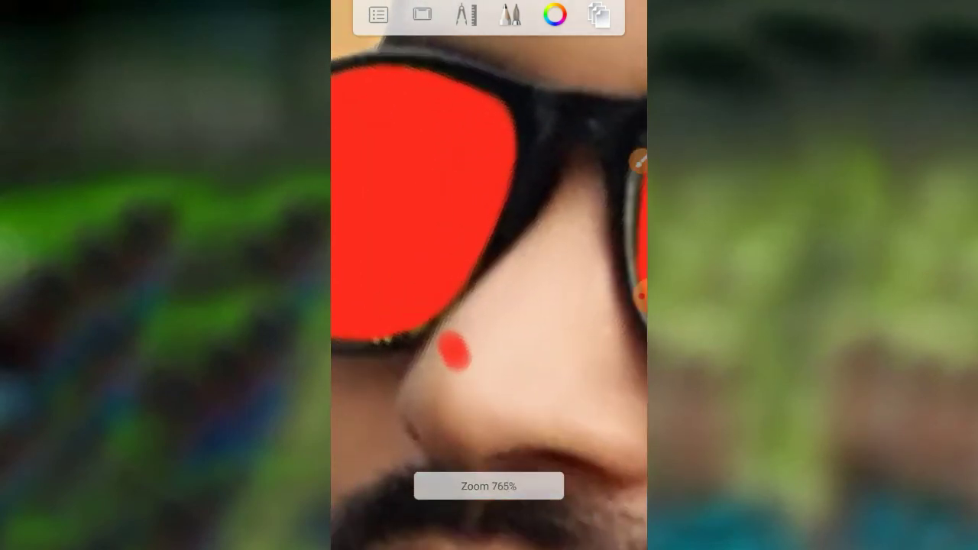
scroll(489, 275, "up", 1)
scroll(489, 275, "up", 1)
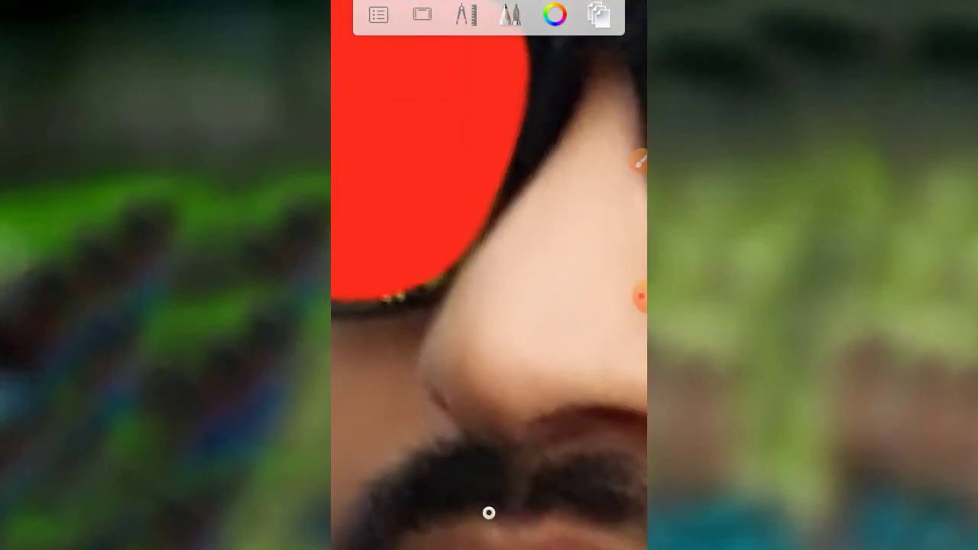
scroll(489, 275, "down", 3)
scroll(488, 275, "down", 1)
scroll(488, 275, "down", 1)
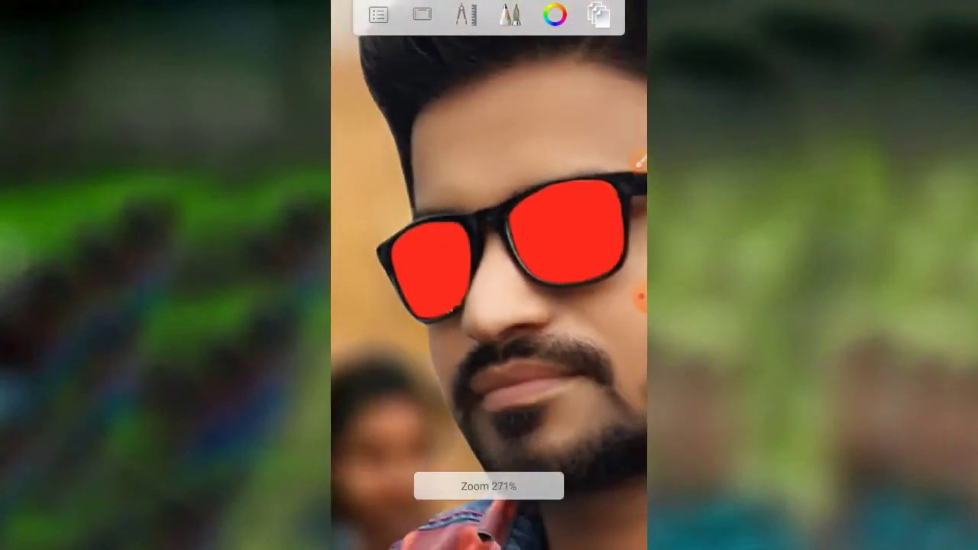
scroll(488, 275, "down", 2)
scroll(489, 275, "down", 1)
scroll(489, 275, "down", 1)
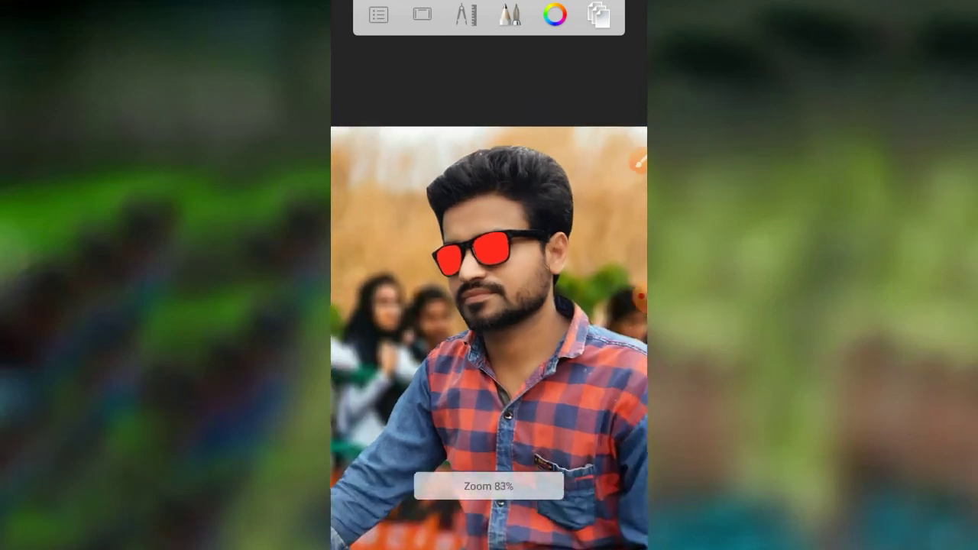
scroll(489, 275, "down", 1)
scroll(489, 275, "down", 1)
scroll(489, 275, "up", 1)
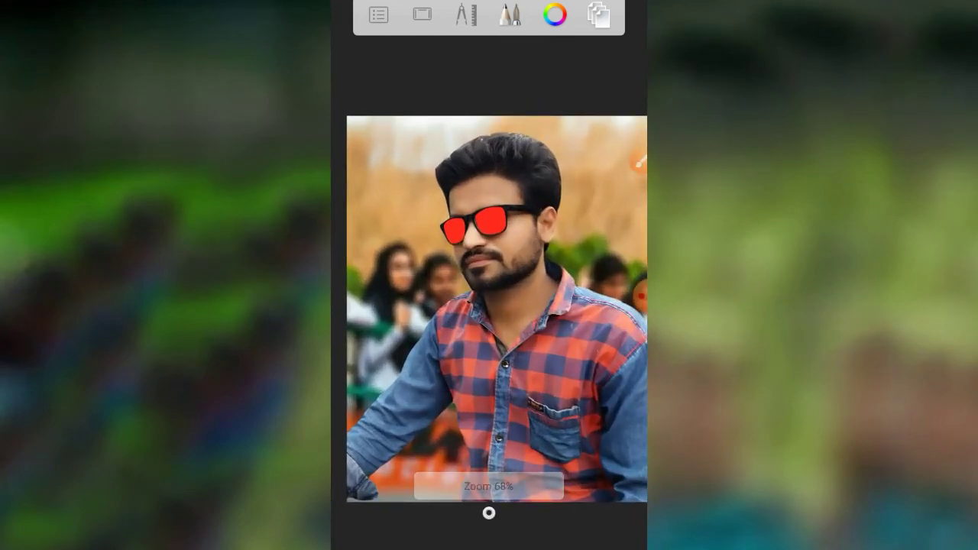
- Test the lens layer at 72% opacity from its layer properties
left_click(598, 14)
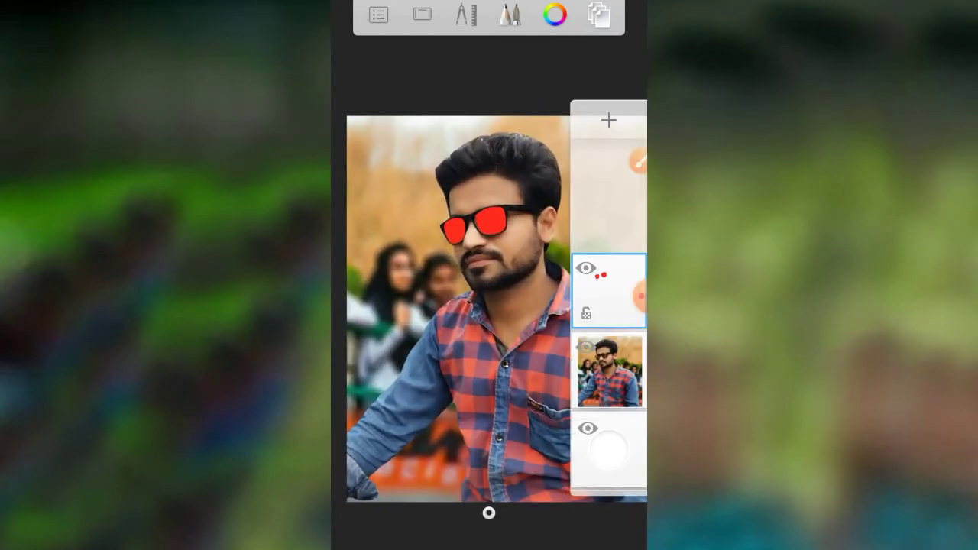
left_click_drag(629, 292, 626, 182)
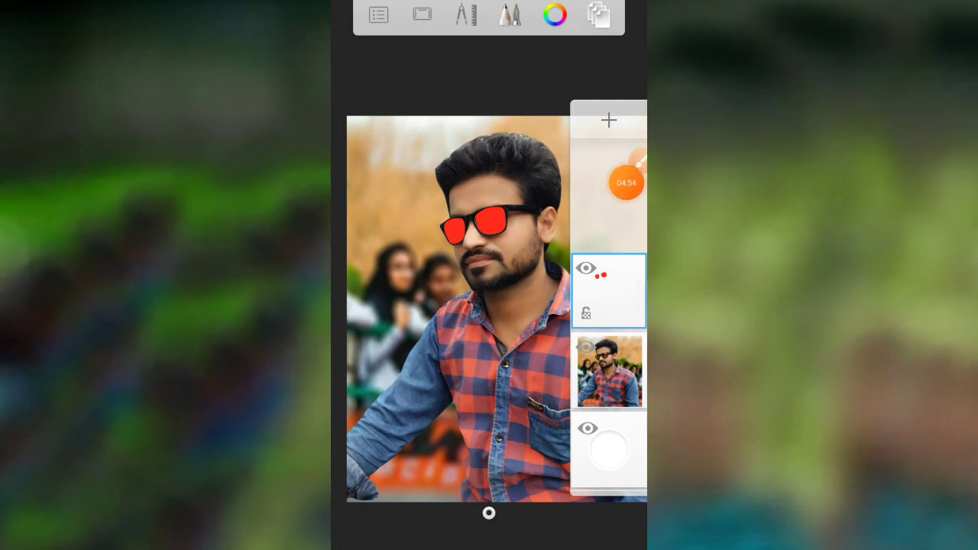
left_click(608, 290)
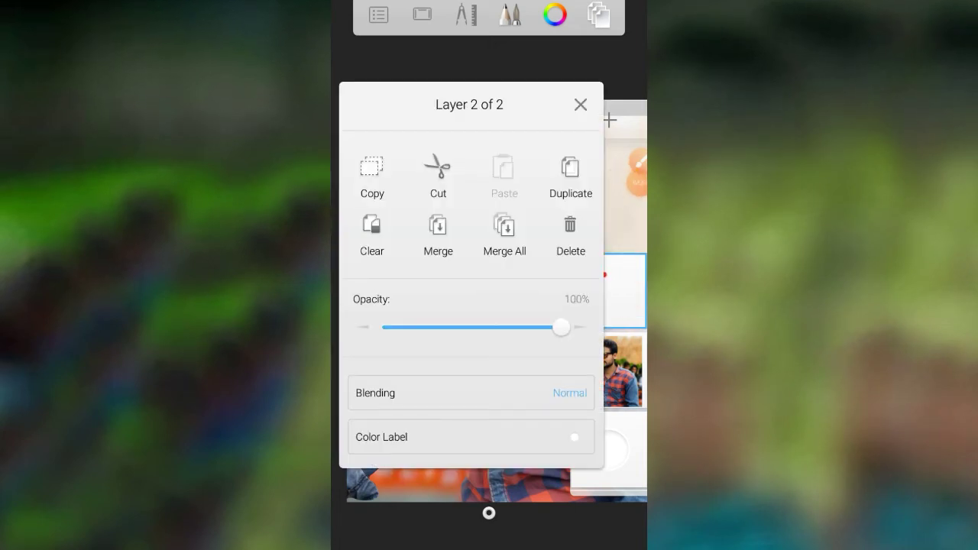
left_click_drag(561, 327, 510, 327)
left_click(580, 105)
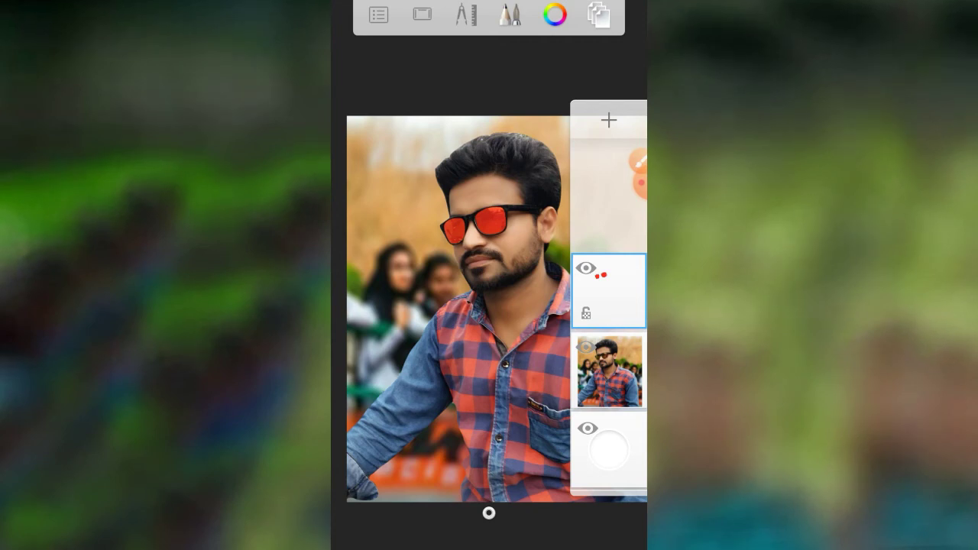
- Restore the lens layer to 100% opacity and set its blending to Multiply
left_click(608, 290)
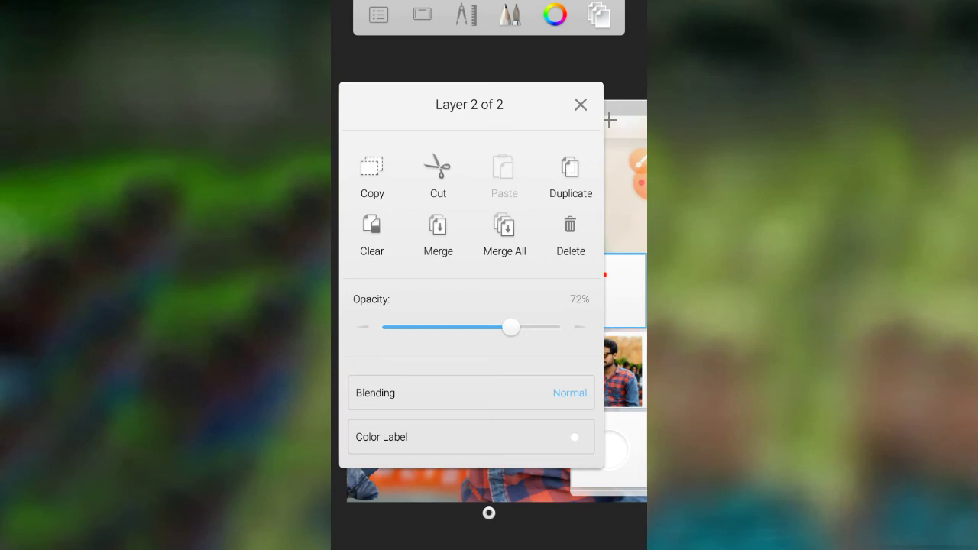
left_click_drag(511, 327, 561, 327)
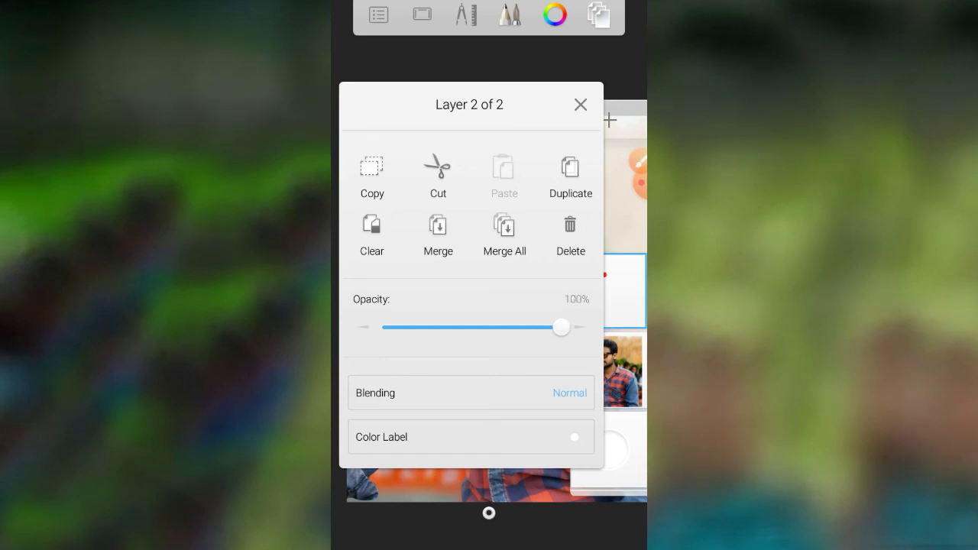
left_click(471, 393)
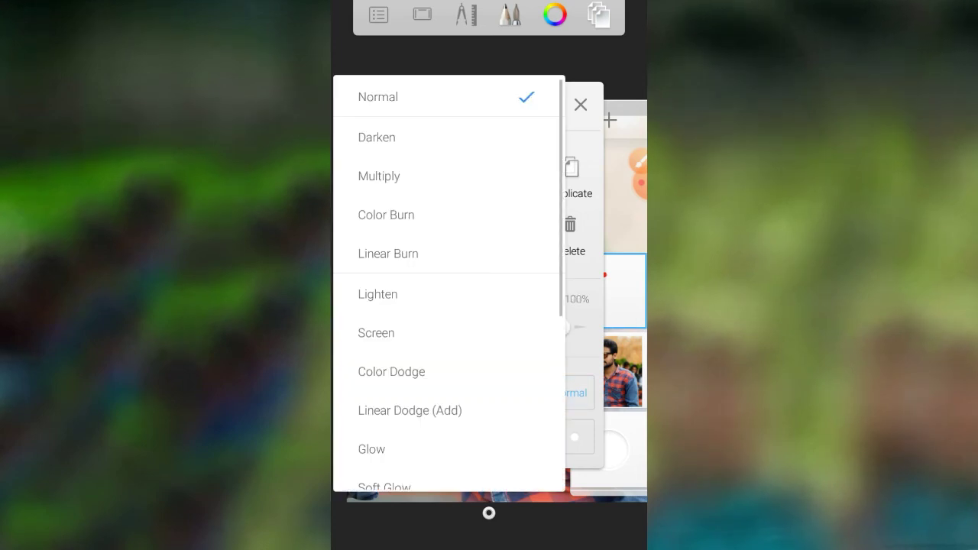
left_click(379, 176)
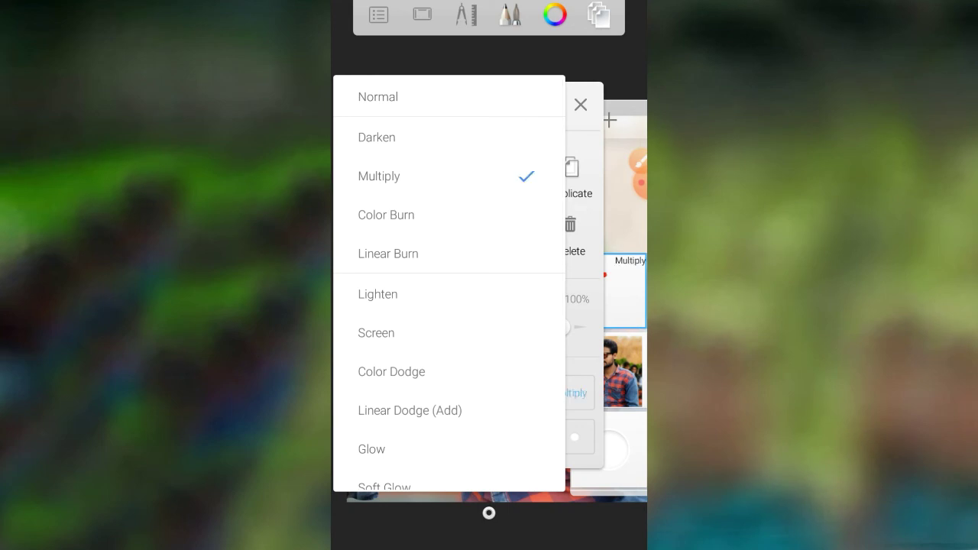
key("Escape")
key("Escape")
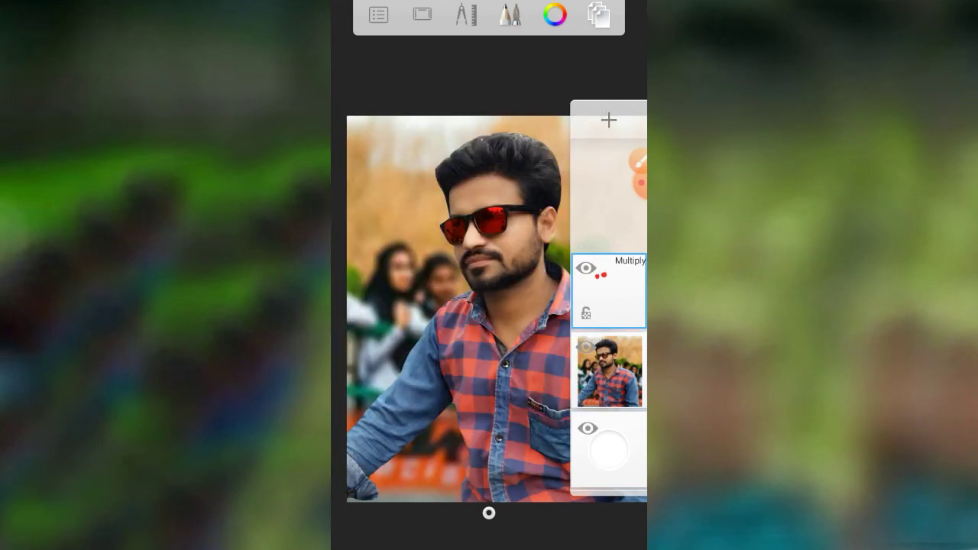
- Switch the lens layer's blend mode from Multiply to Screen and hide the layer list
left_click(608, 290)
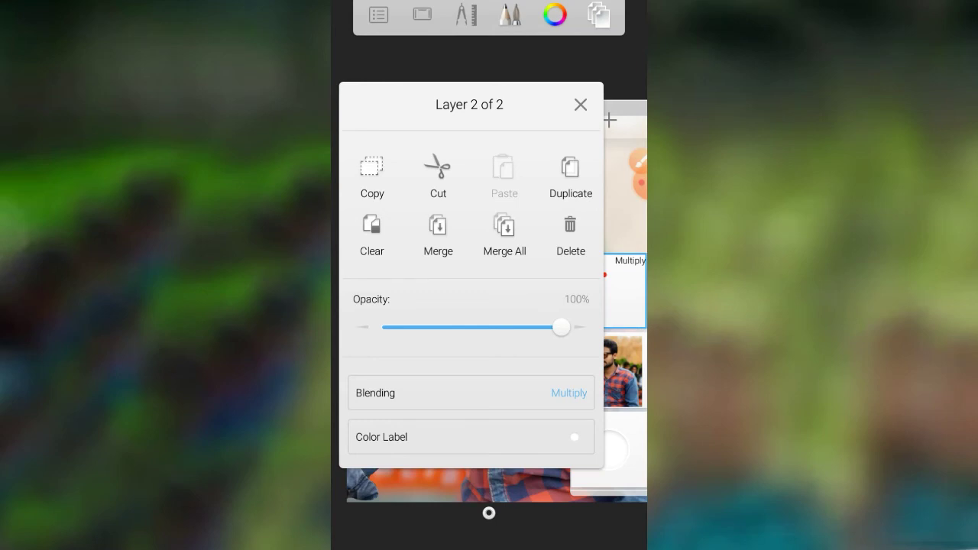
left_click(470, 392)
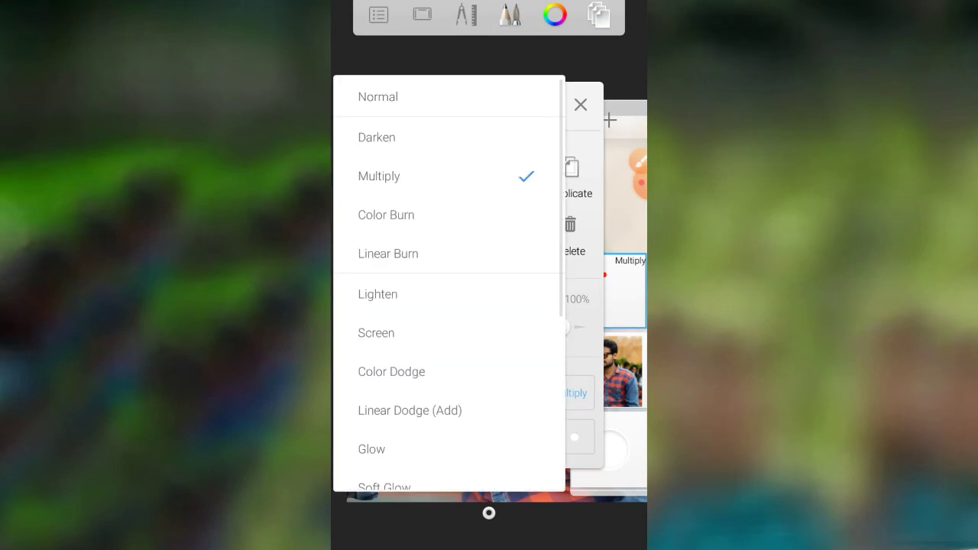
left_click(375, 332)
left_click(458, 57)
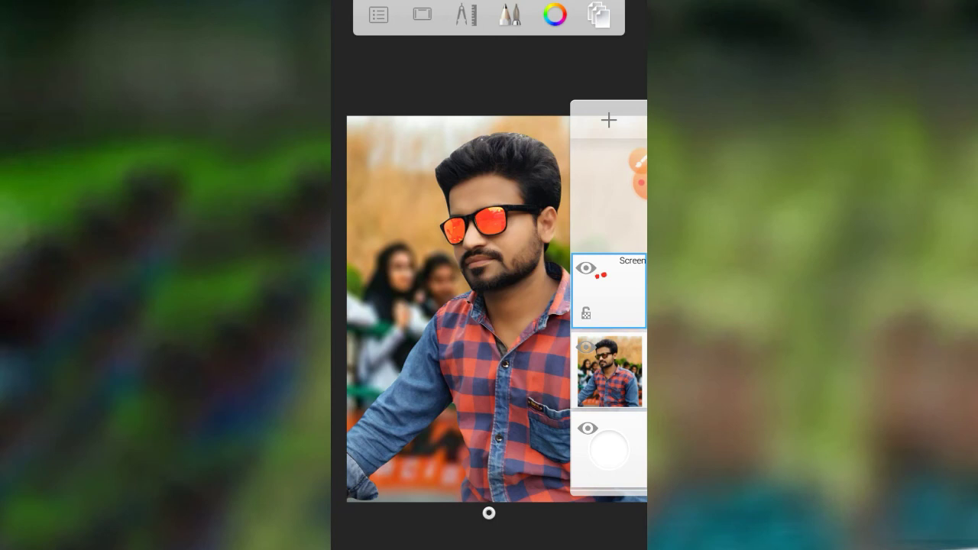
left_click(599, 14)
scroll(497, 310, "down", 3)
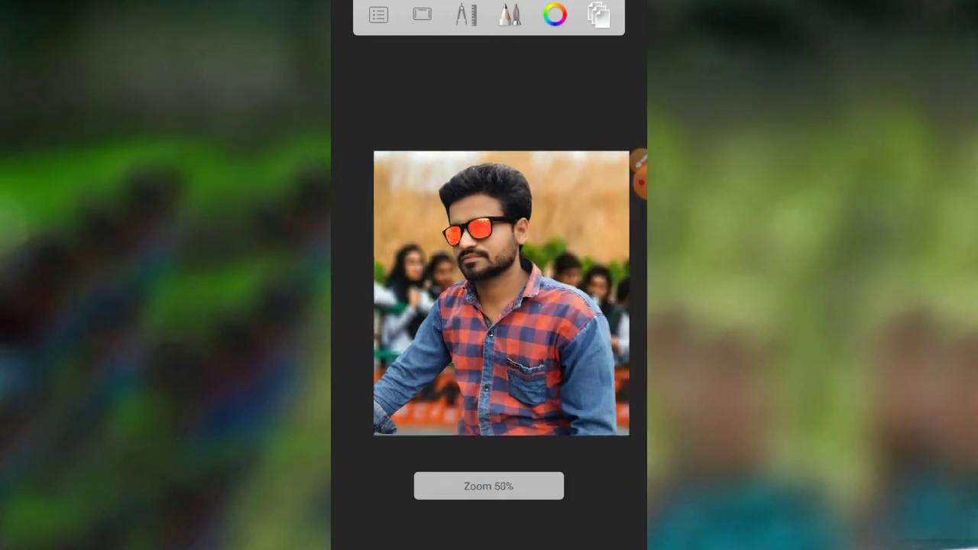
scroll(496, 309, "up", 3)
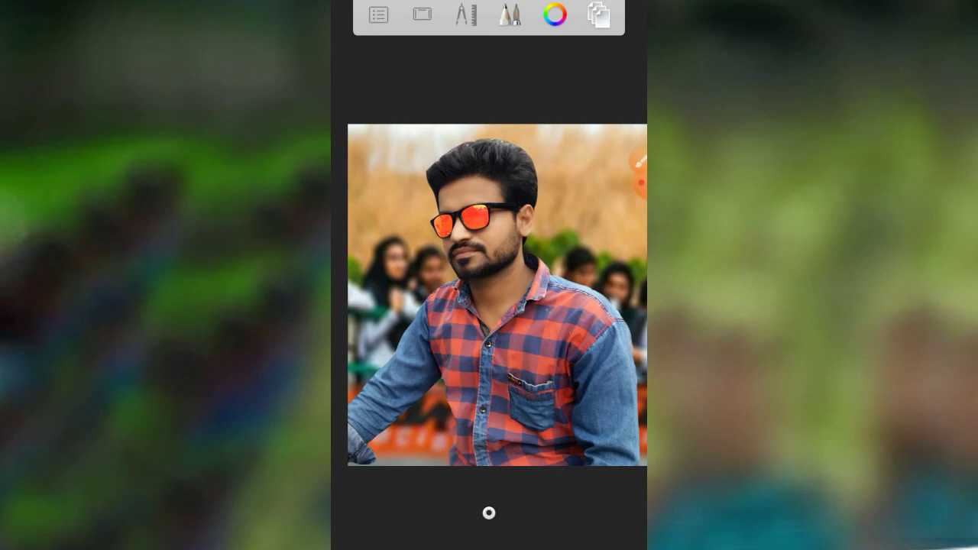
- Export the red-lens portrait as a PNG via Share > Save to device, then leave the sketch
left_click(378, 14)
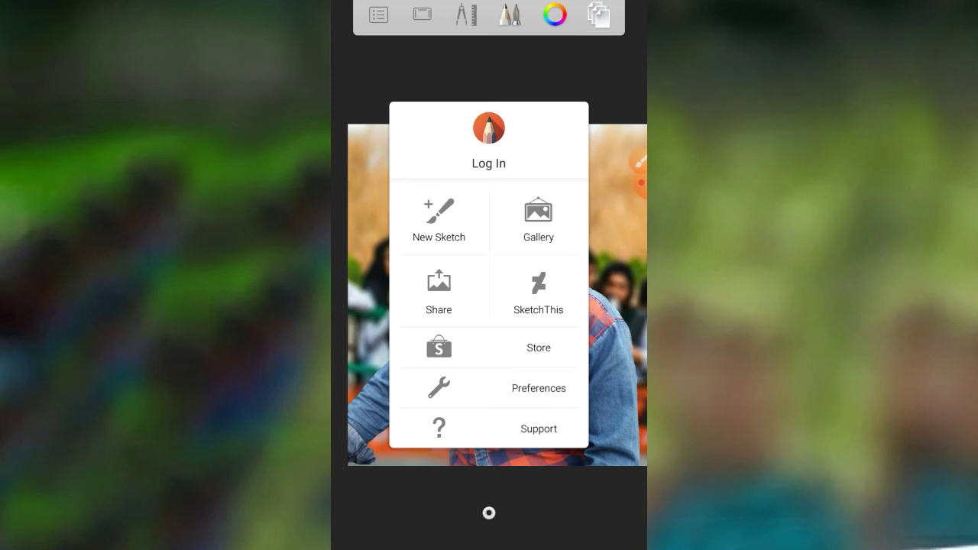
left_click(639, 162)
mouse_move(413, 287)
left_mouse_down()
mouse_move(479, 299)
mouse_move(416, 267)
left_mouse_up()
left_click(618, 531)
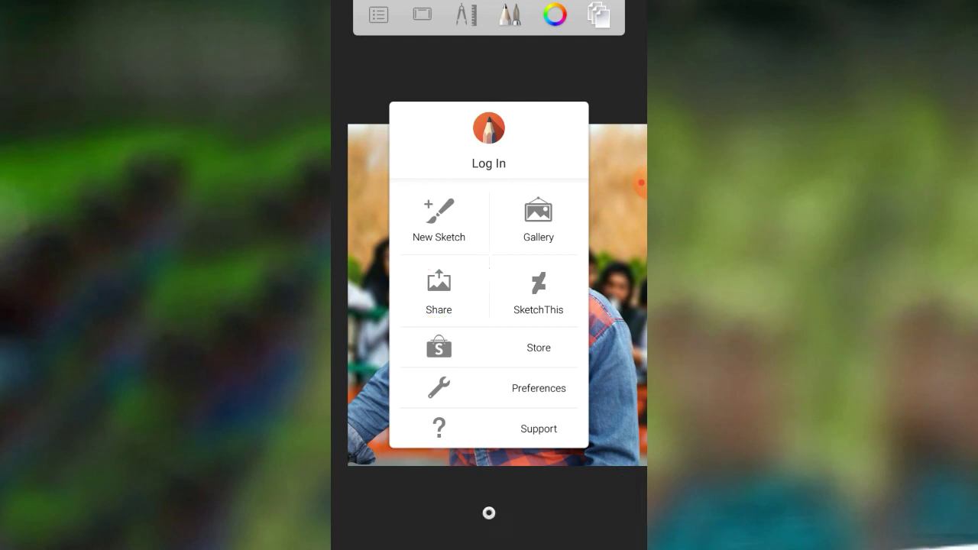
left_click(438, 295)
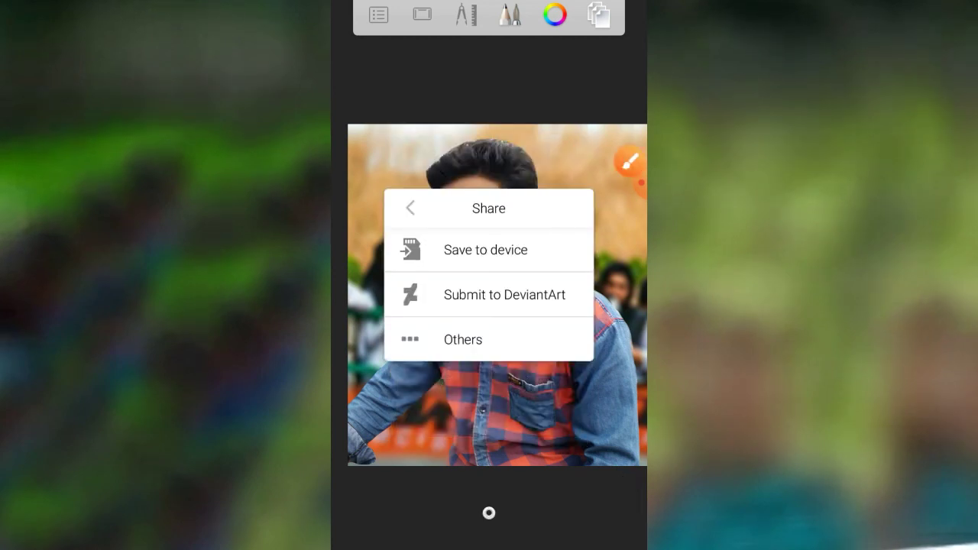
left_click(485, 249)
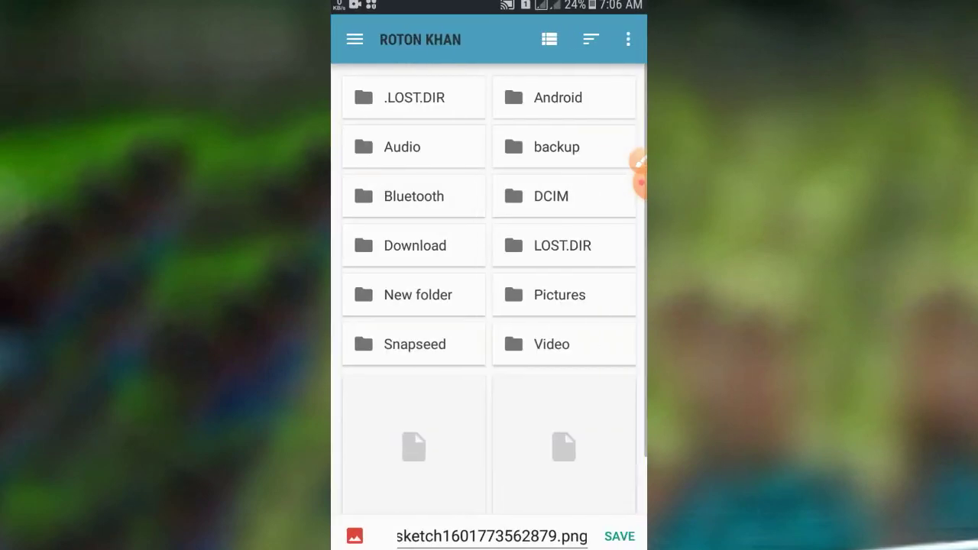
left_click(491, 535)
left_click(620, 316)
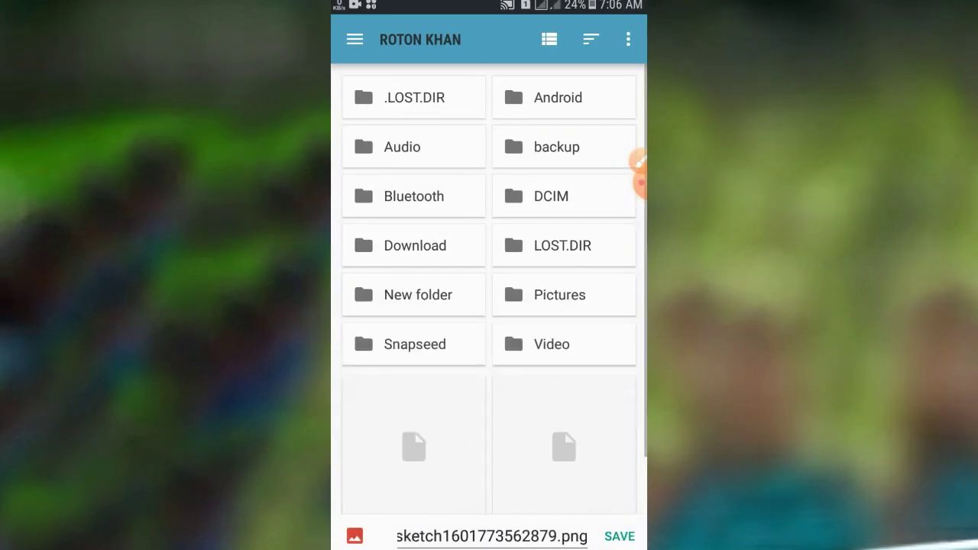
key("Escape")
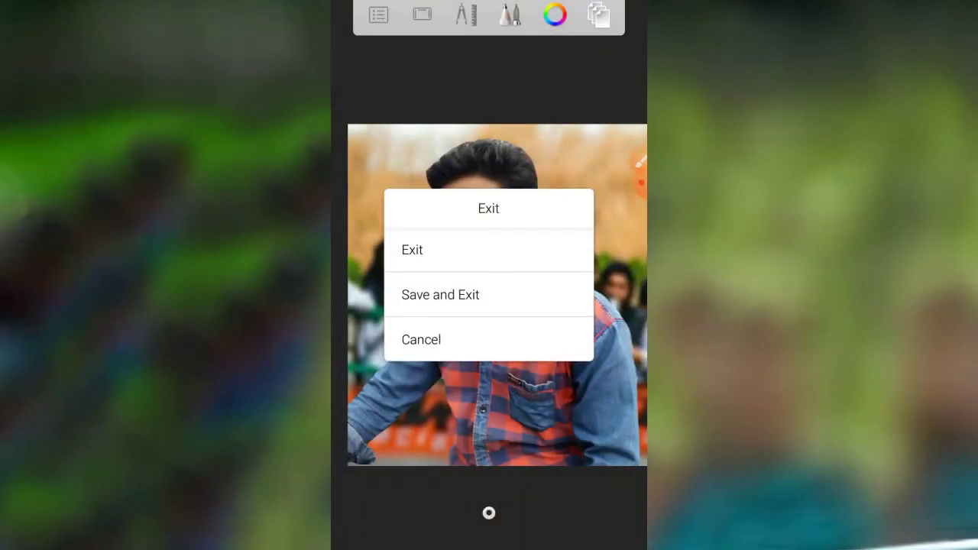
key("Escape")
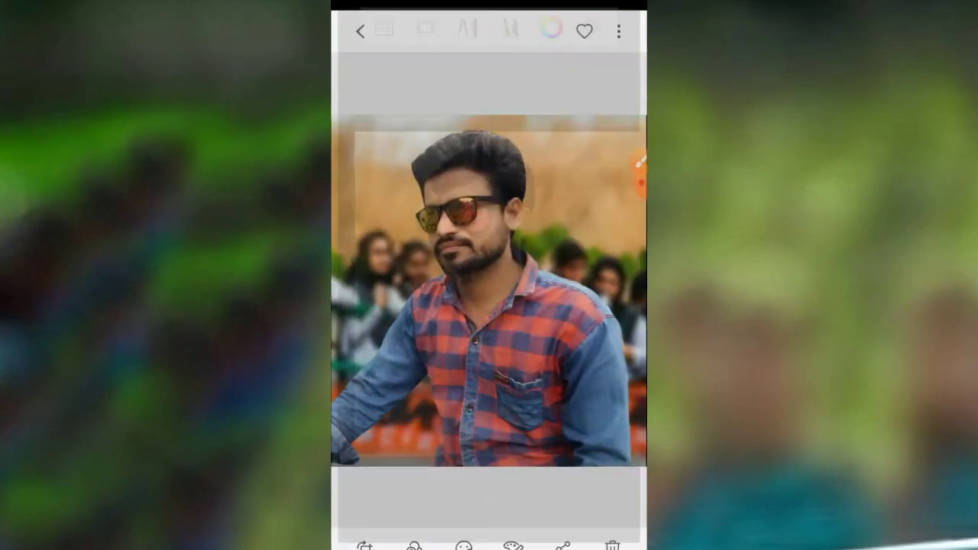
- View the newest portrait from the Gallery's EXPORT album full screen
key("Escape")
key("Escape")
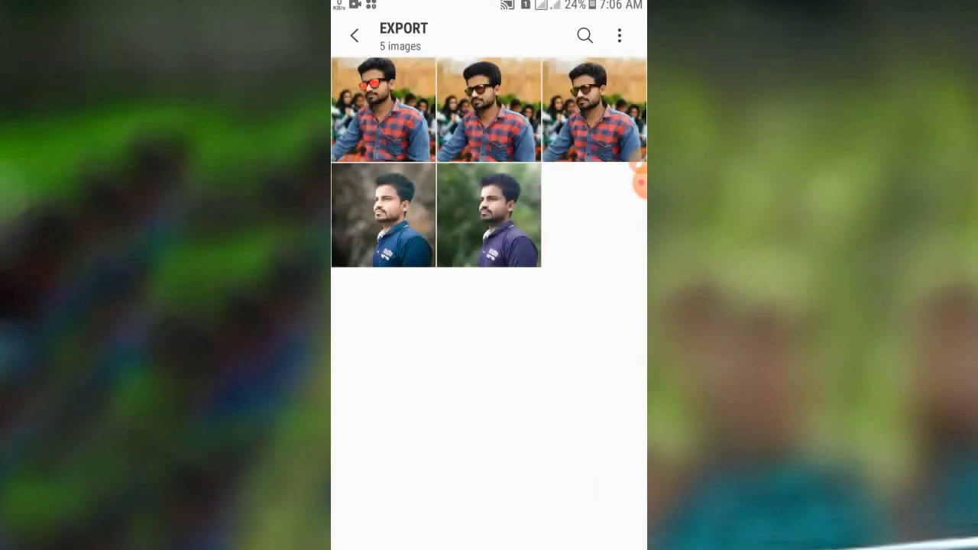
left_click(382, 109)
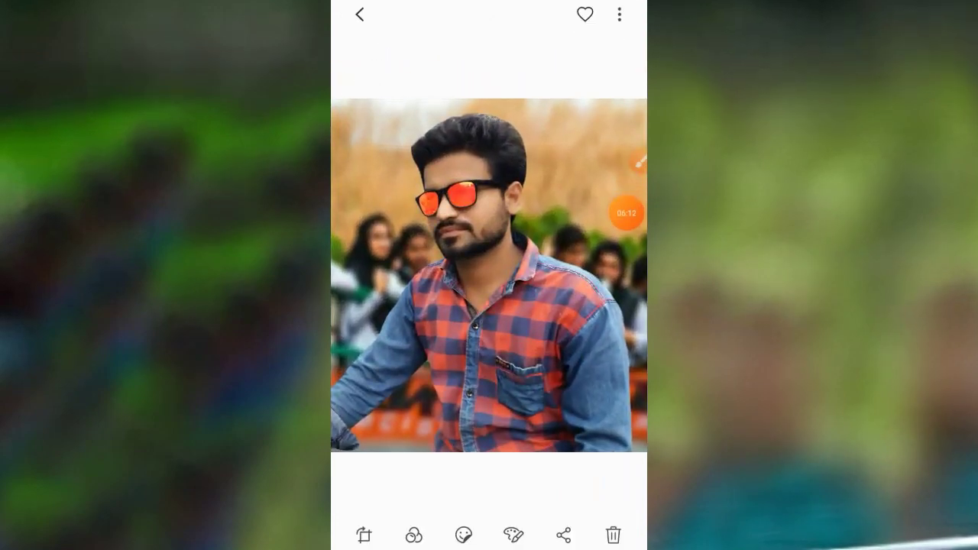
left_click(630, 160)
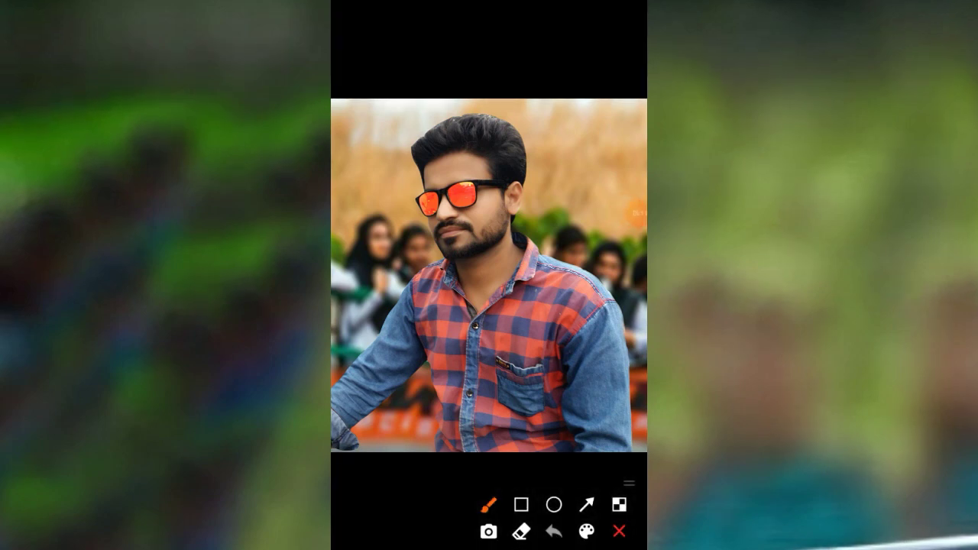
mouse_move(373, 191)
left_mouse_down()
mouse_move(416, 164)
mouse_move(448, 251)
mouse_move(376, 187)
left_mouse_up()
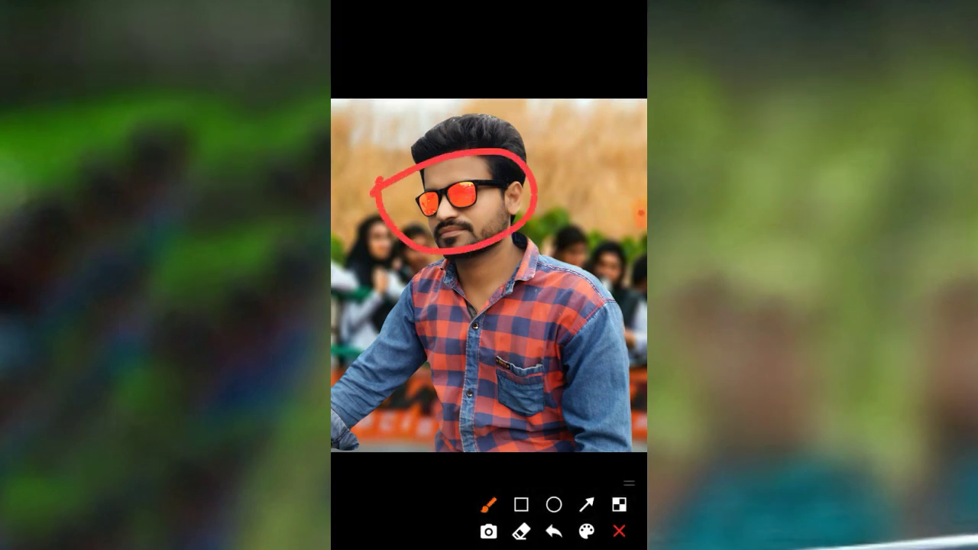
left_click(619, 530)
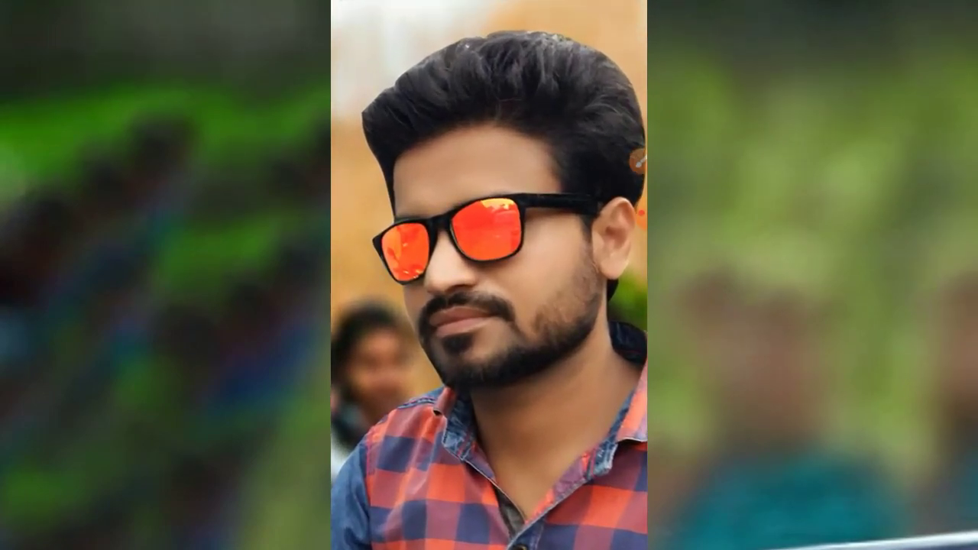
left_click(637, 161)
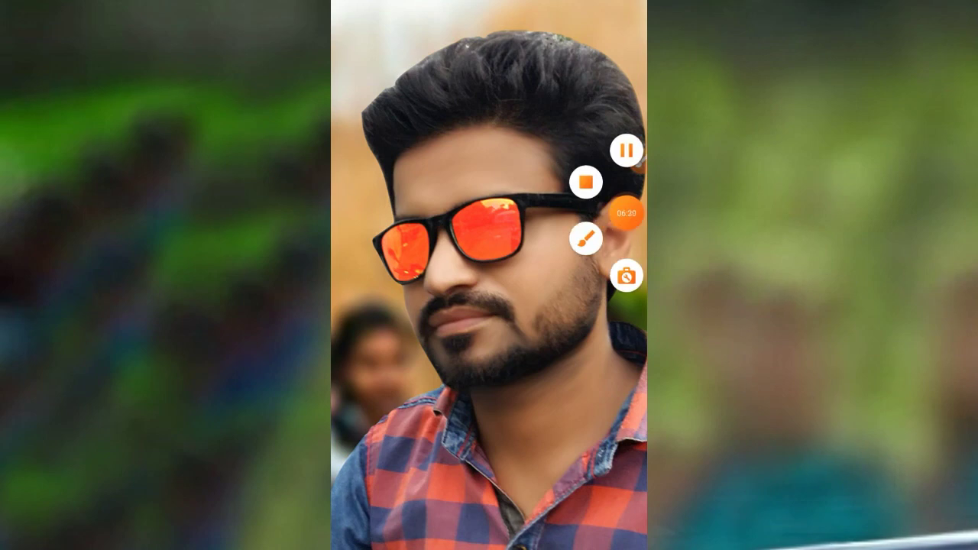